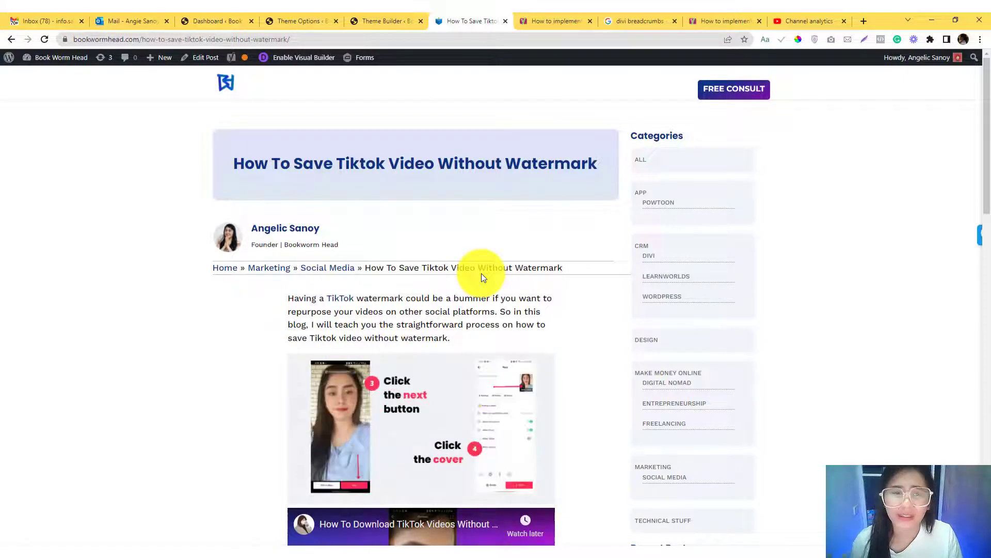
- Examine the TikTok post's breadcrumb trail and Yoast's breadcrumbs guide from its table of contents to the site-wide code snippet
drag(562, 266, 212, 261)
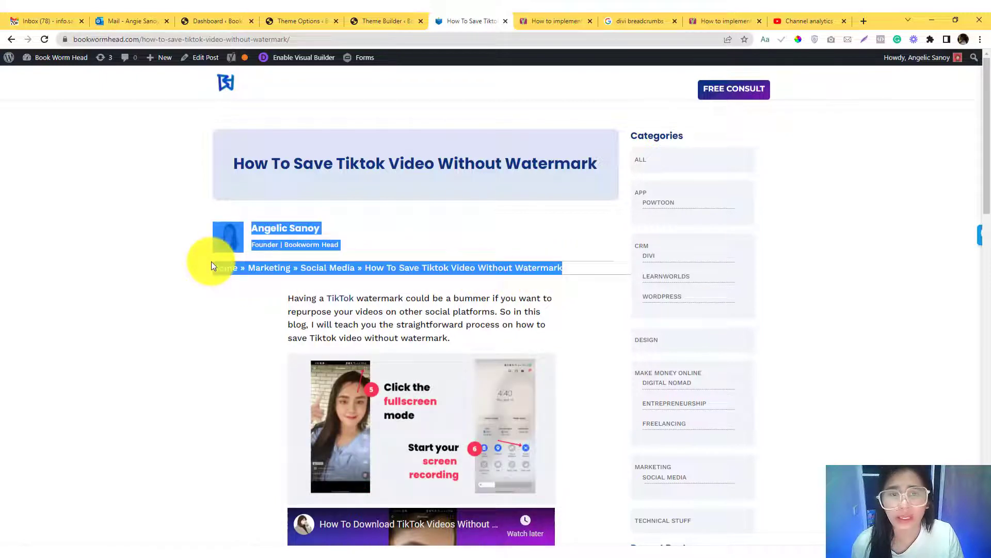
click(194, 302)
scroll(193, 304, down, 1)
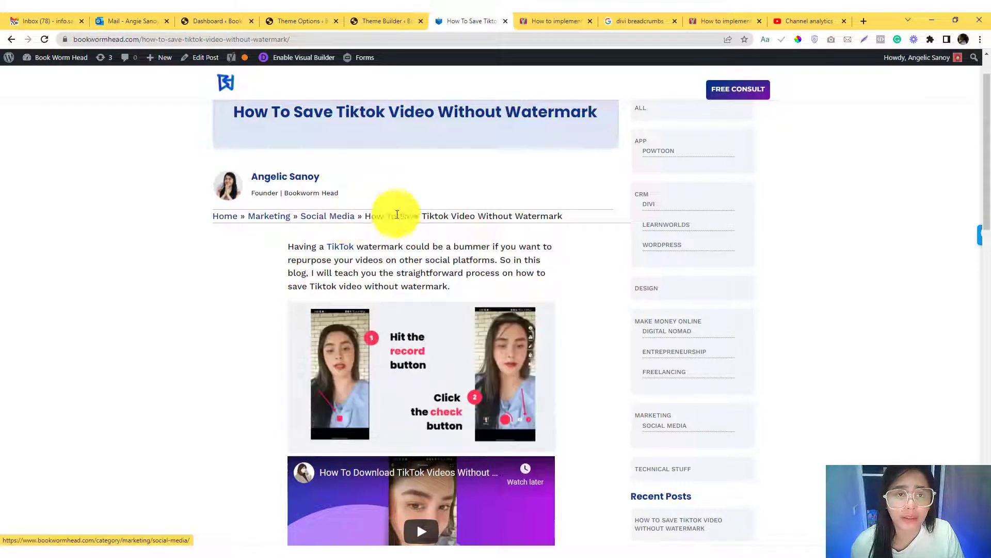
click(526, 21)
scroll(191, 384, up, 20)
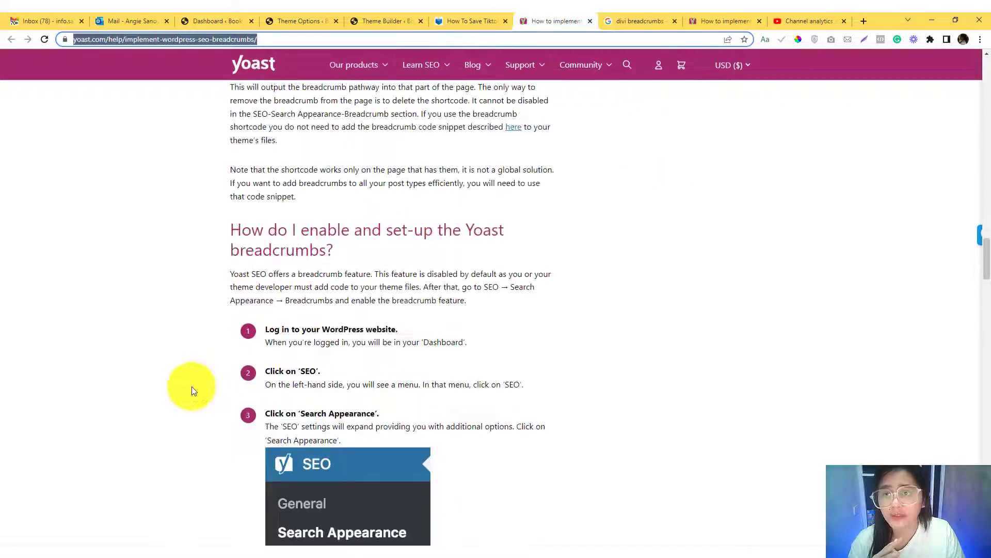
scroll(193, 380, up, 20)
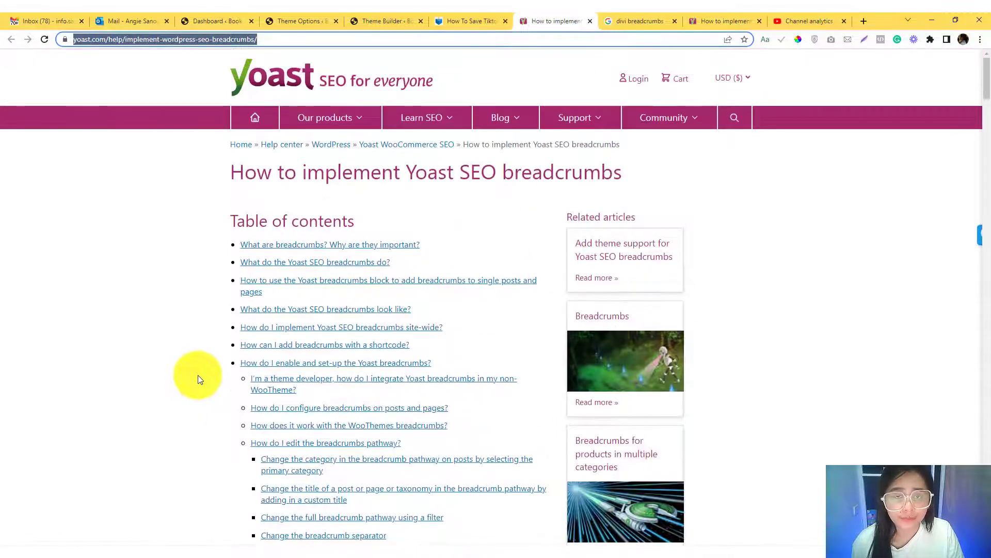
scroll(198, 376, down, 4)
scroll(198, 379, down, 13)
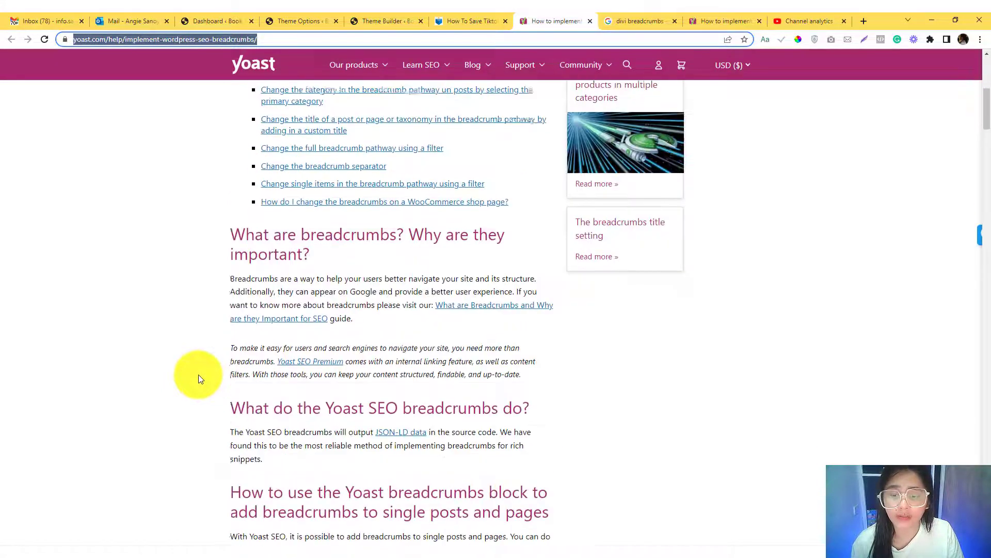
scroll(199, 377, down, 6)
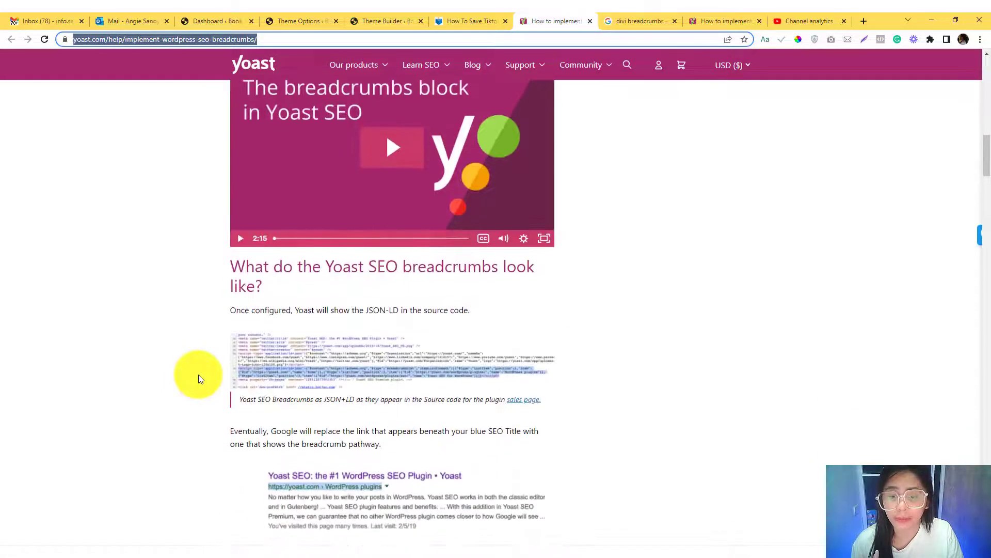
scroll(199, 374, down, 7)
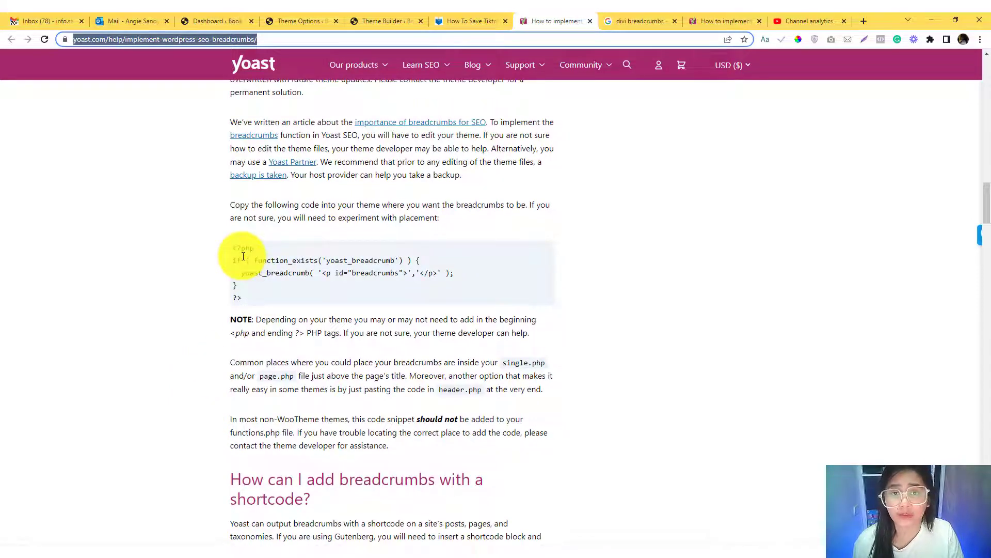
- Reload the "How To Save Tiktok Video Without Watermark" post and check the area below the author details
click(469, 20)
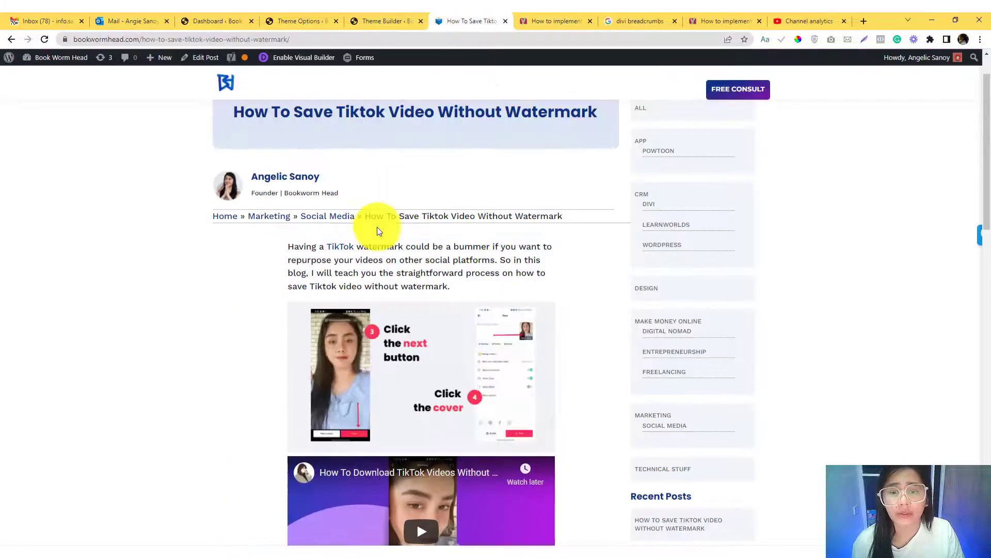
click(291, 36)
key(Return)
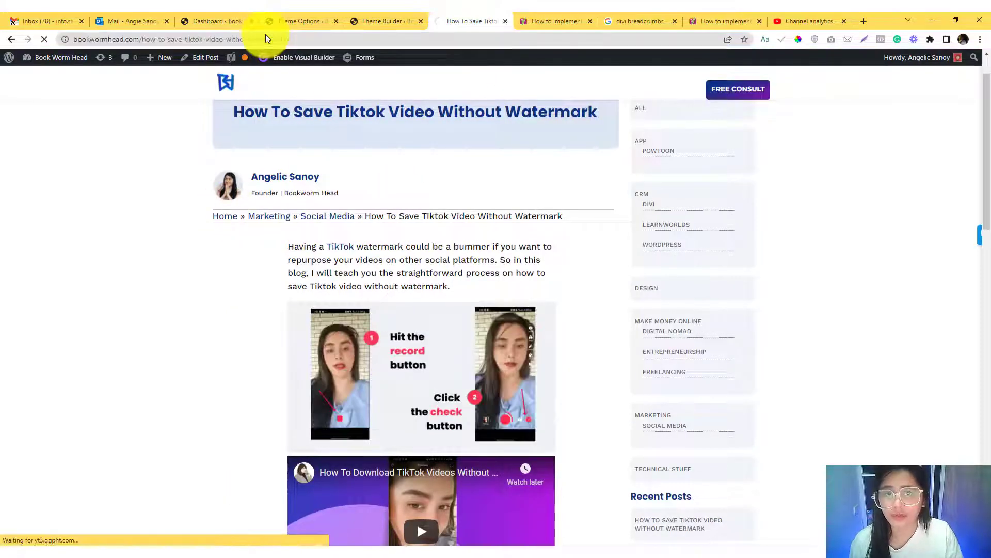
scroll(300, 269, down, 1)
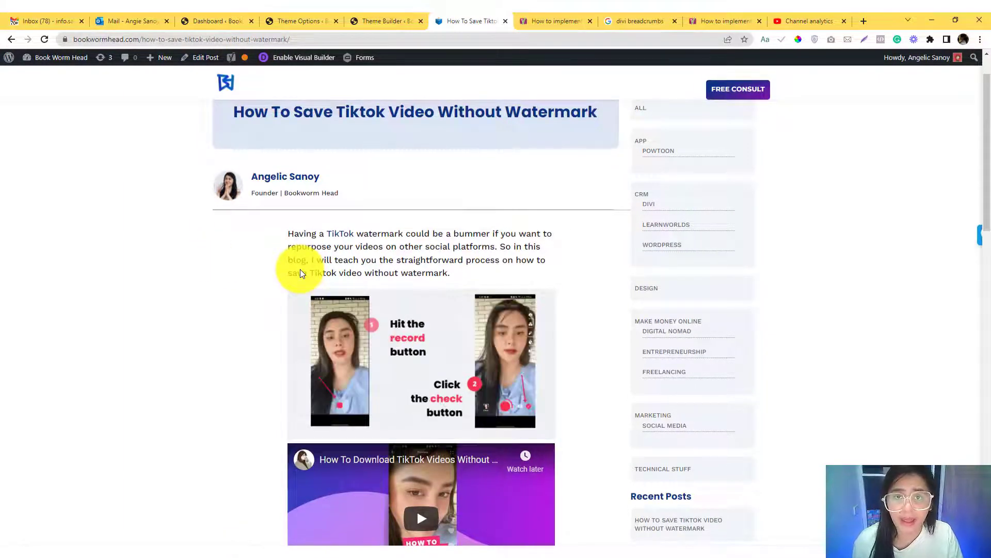
click(304, 19)
click(479, 15)
click(409, 15)
click(448, 15)
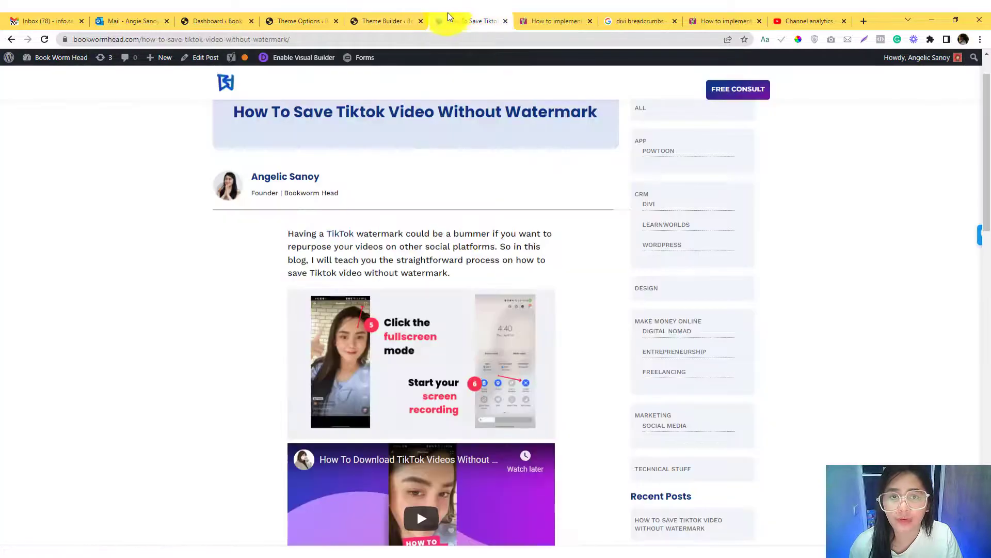
- From the Divi Theme Options page, open the site's installed plugins list in a separate browser tab
click(299, 21)
mouse_move(48, 325)
right_click(108, 327)
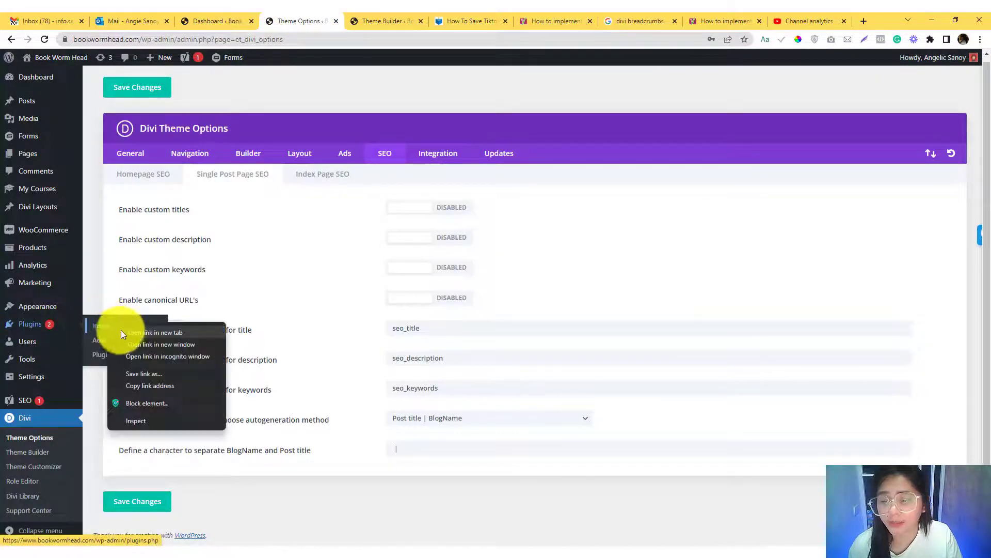
click(136, 331)
click(305, 16)
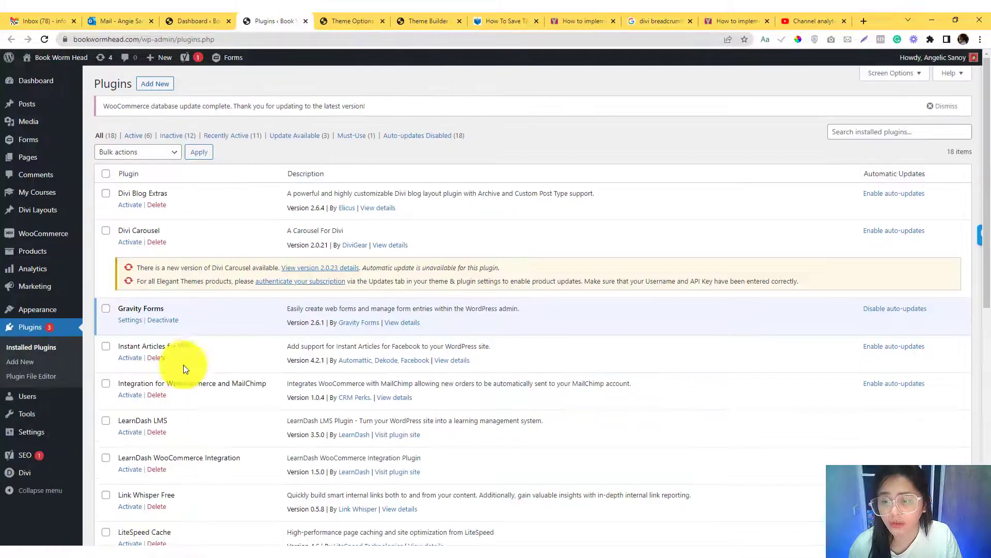
- Update the Yoast SEO plugin to version 18.6 from the installed plugins list
scroll(183, 369, down, 5)
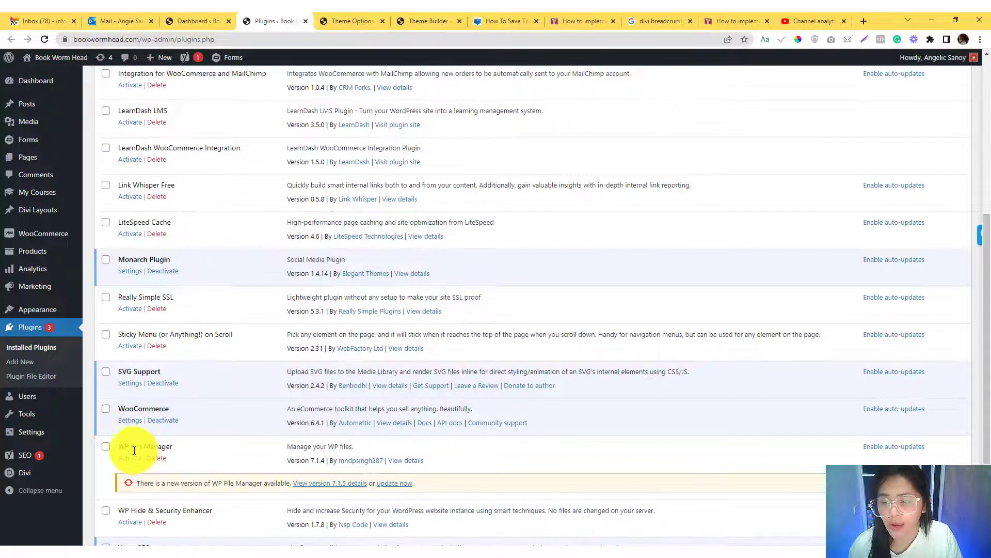
scroll(132, 440, down, 3)
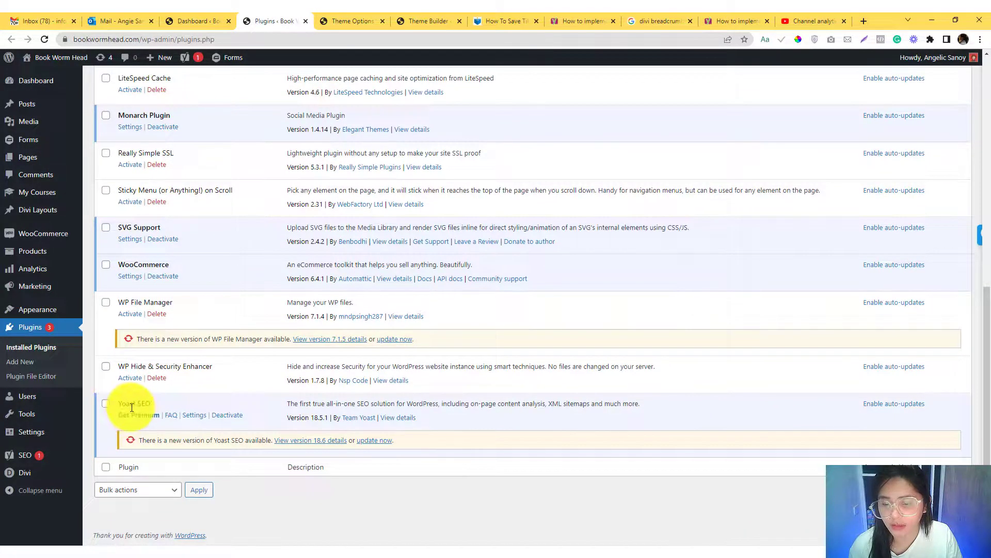
click(374, 440)
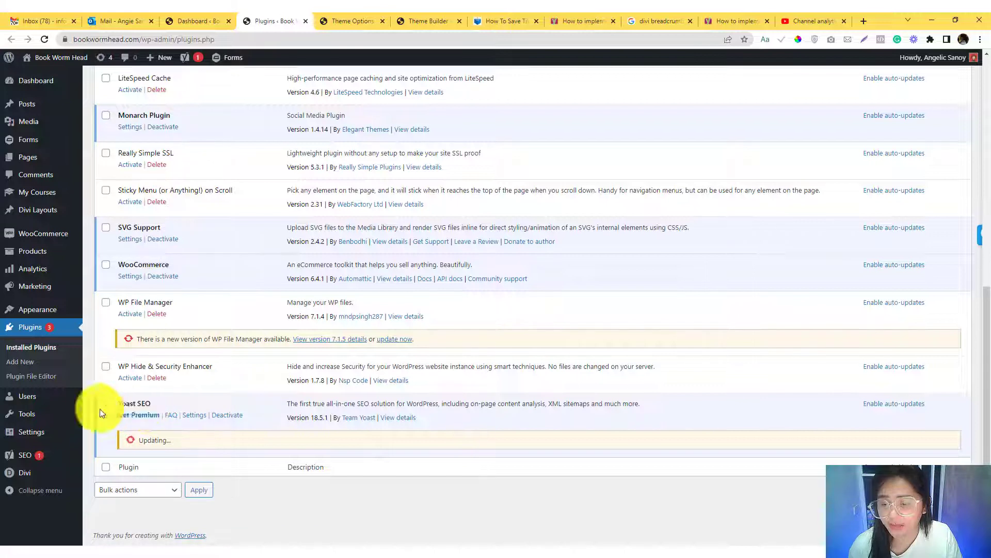
- Open the Breadcrumbs settings of Yoast SEO's Search Appearance in a separate browser tab
mouse_move(23, 456)
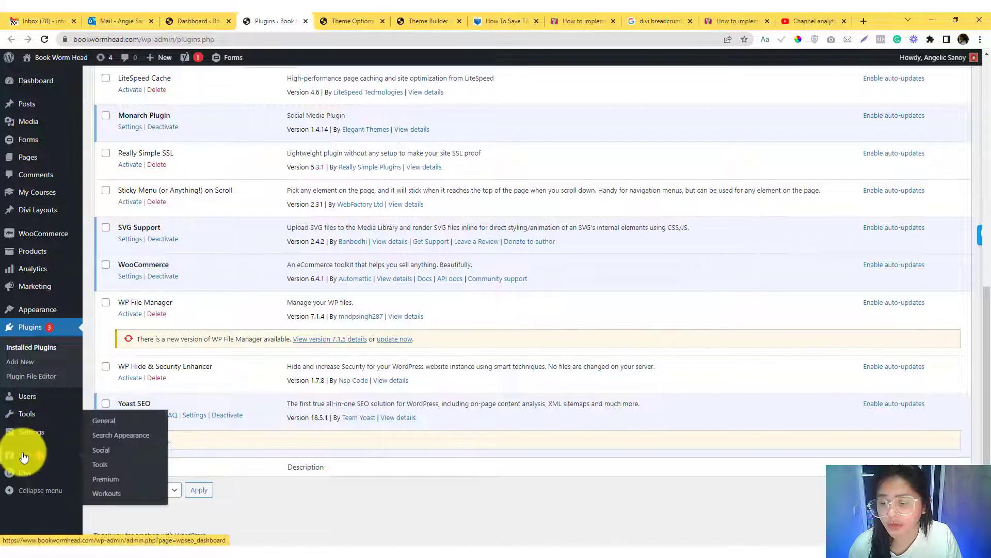
right_click(102, 464)
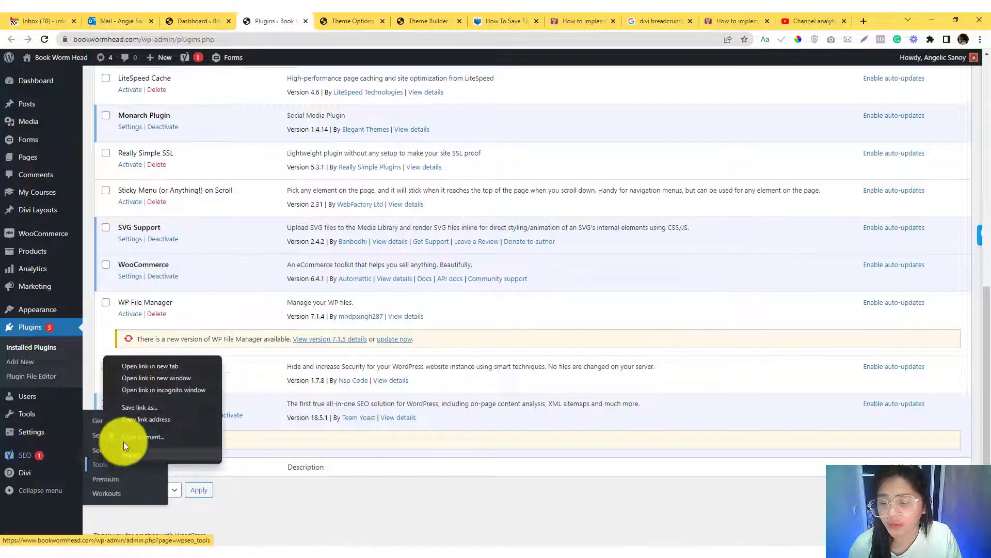
click(159, 364)
click(269, 17)
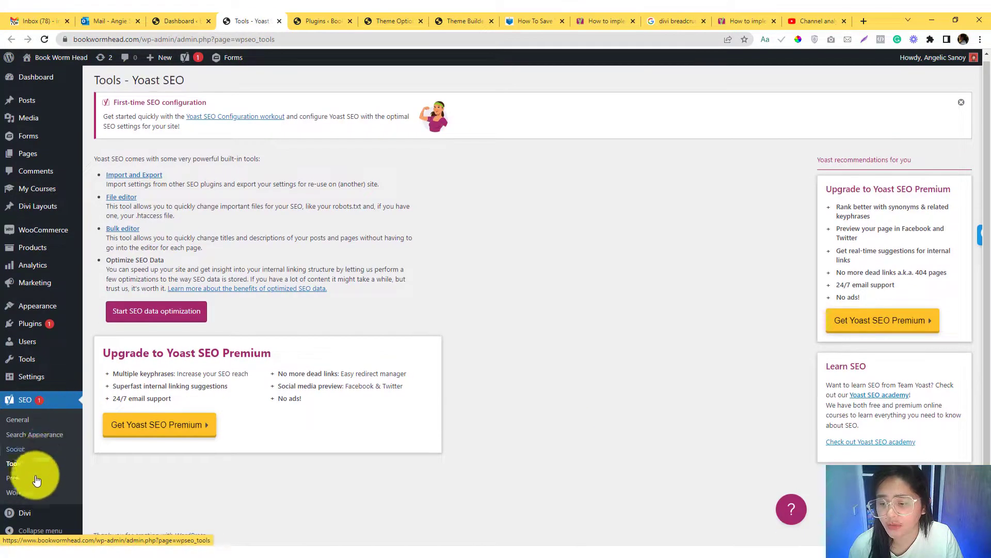
click(25, 436)
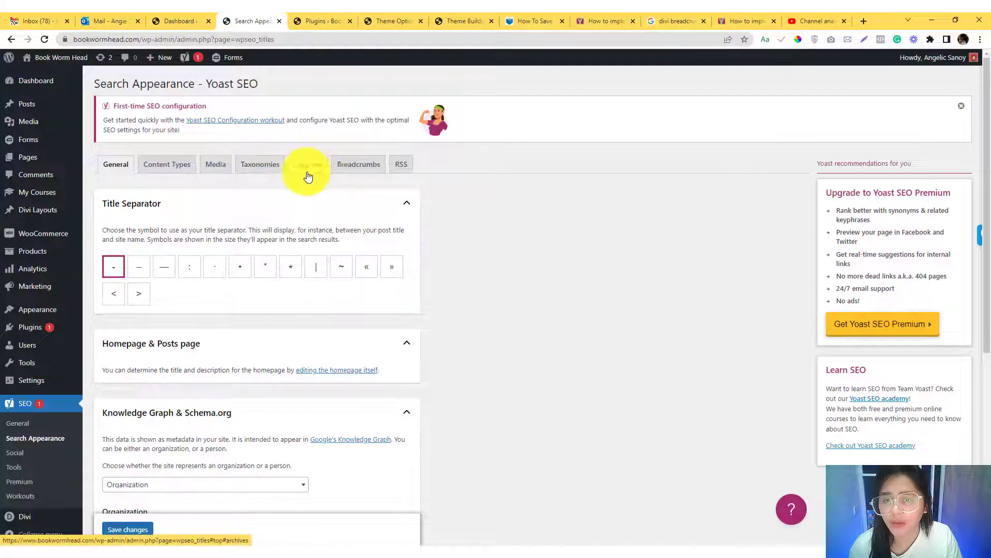
click(361, 168)
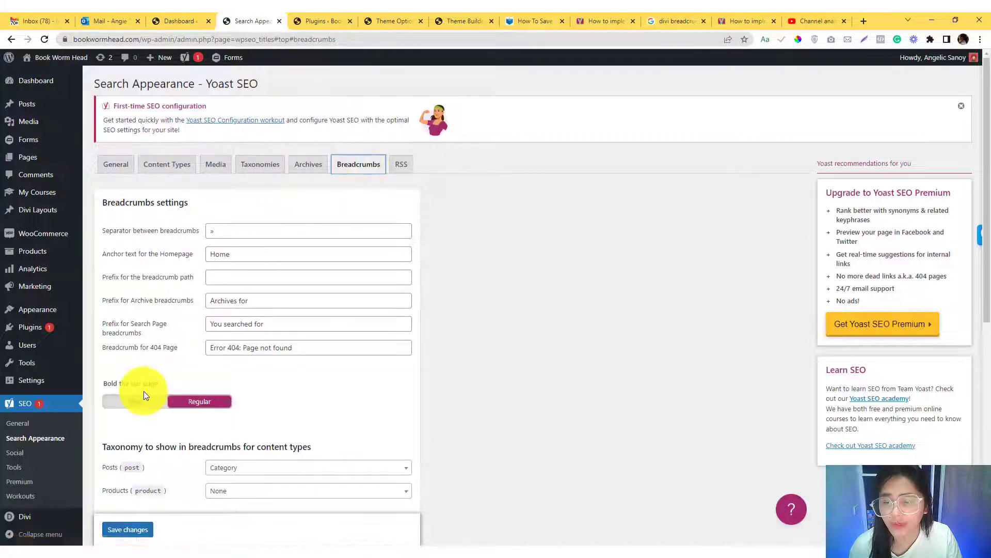
- Set the breadcrumb anchor text for the homepage to BookwormHead
double_click(219, 254)
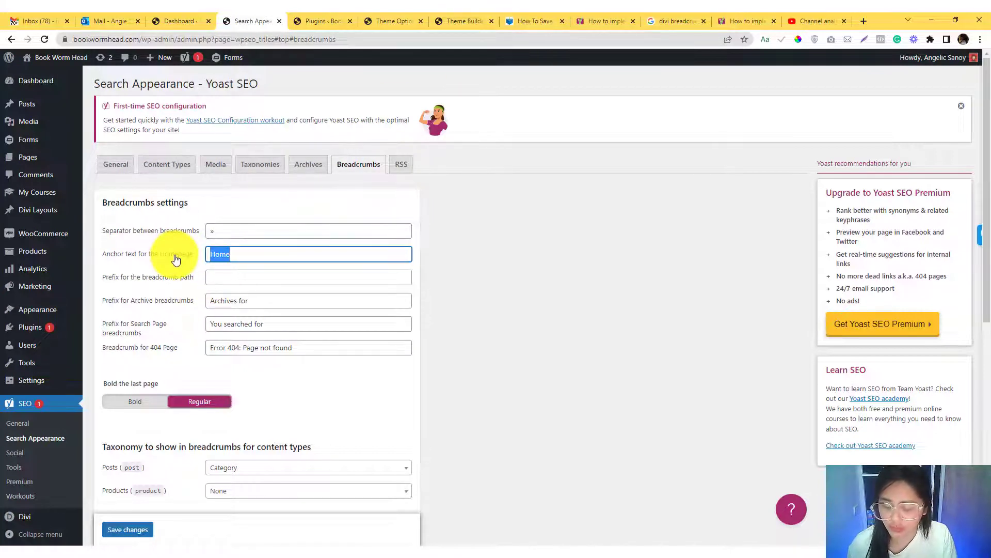
text(Bookwormhead)
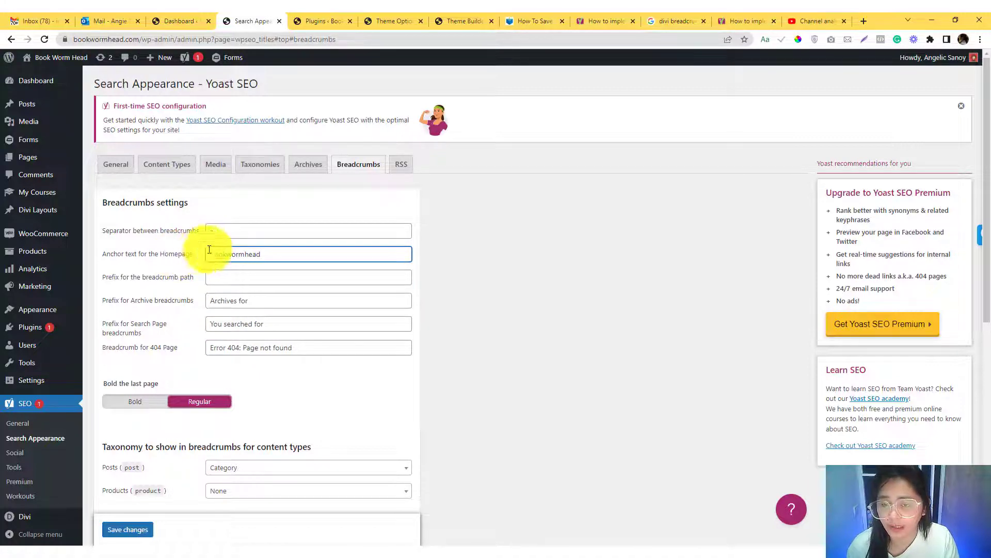
click(247, 254)
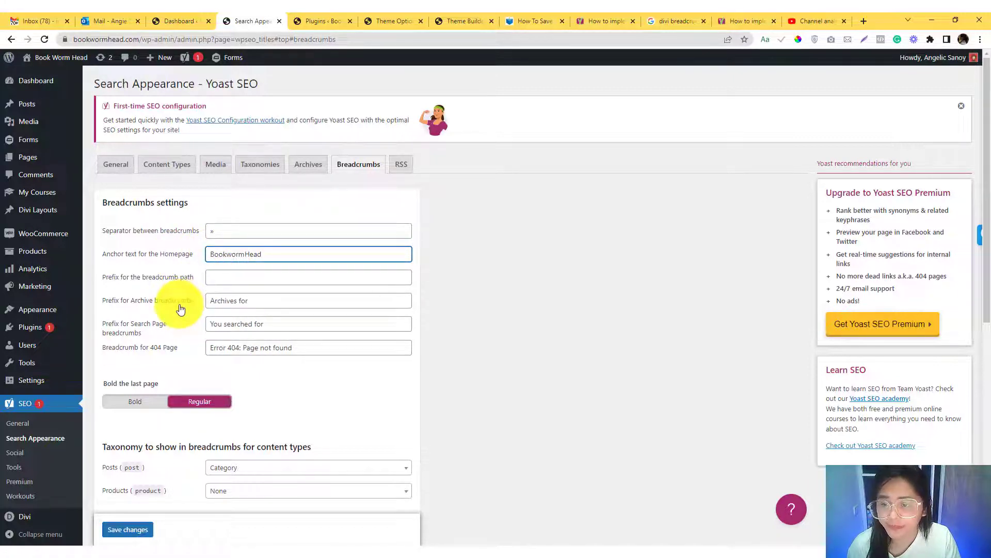
key(BackSpace)
text(H)
- Review the breadcrumb taxonomy and content type archive options, leaving Products at None, and save the breadcrumb settings
scroll(178, 312, down, 2)
scroll(178, 311, down, 1)
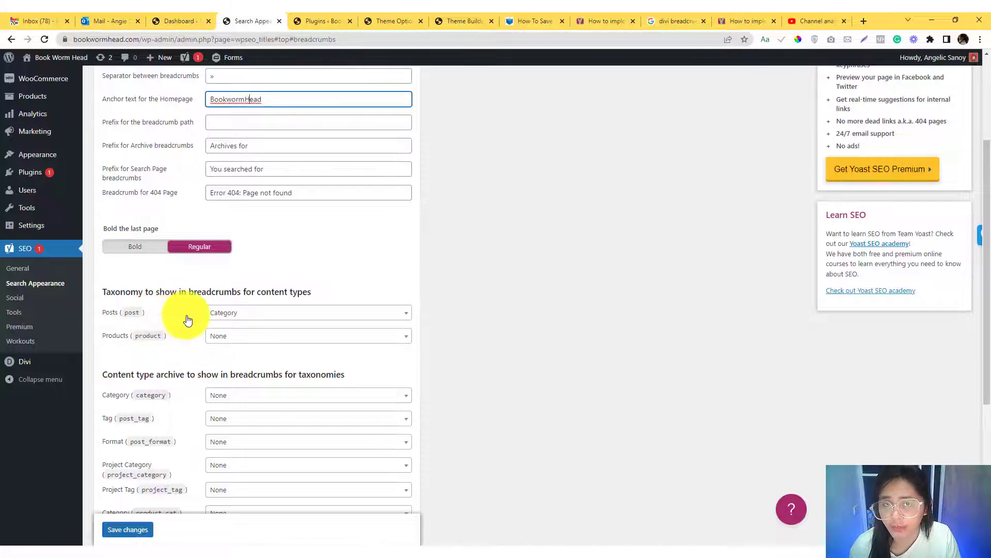
click(252, 337)
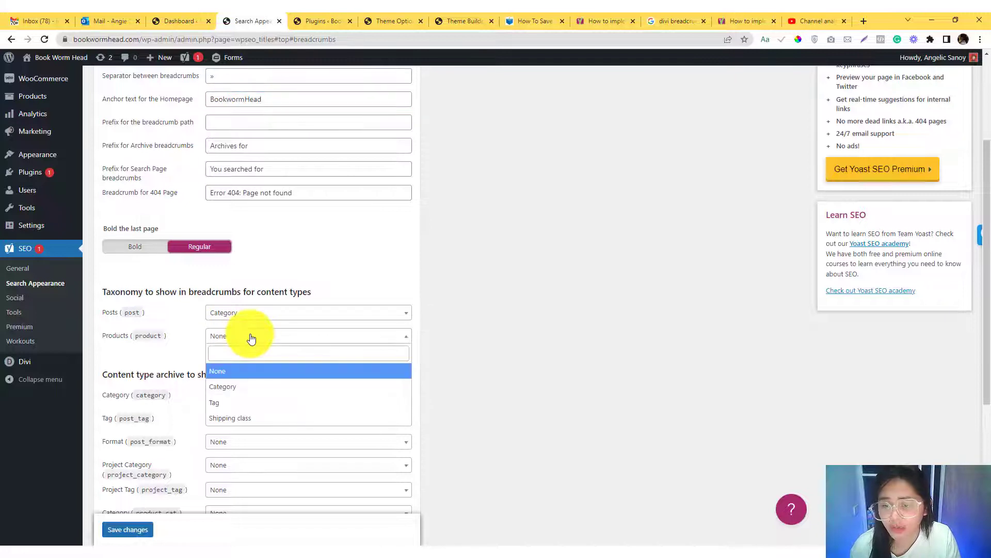
click(175, 345)
scroll(180, 343, down, 2)
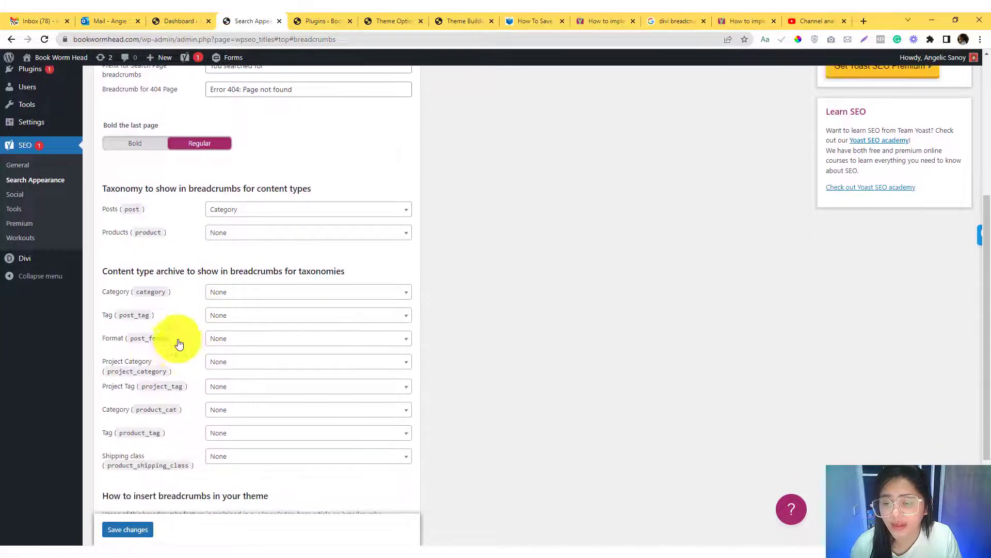
scroll(207, 363, down, 3)
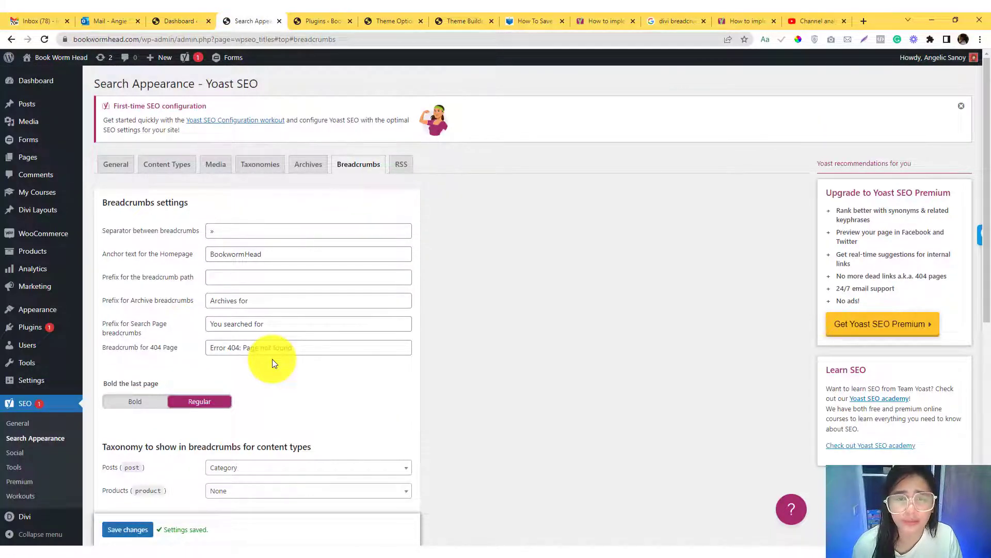
scroll(199, 316, down, 2)
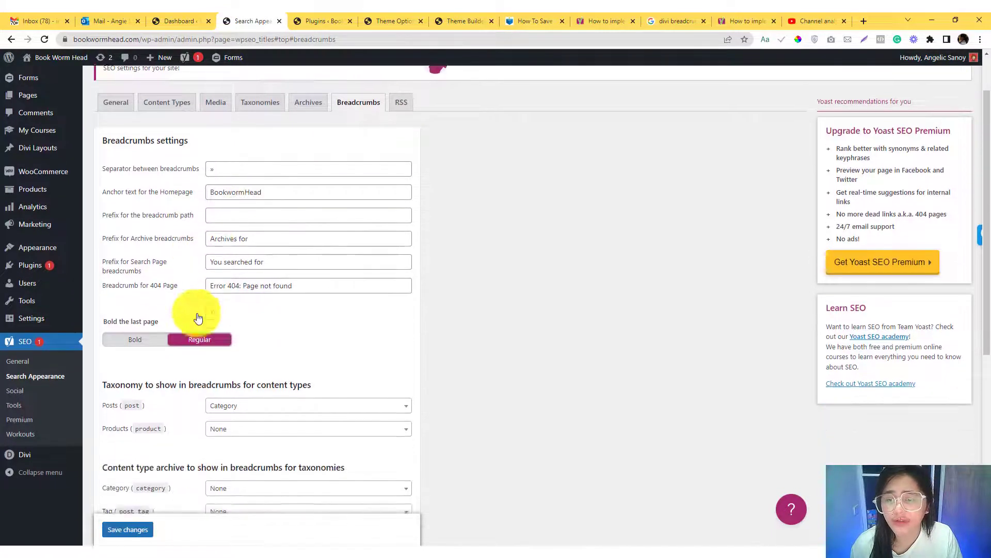
scroll(158, 340, down, 1)
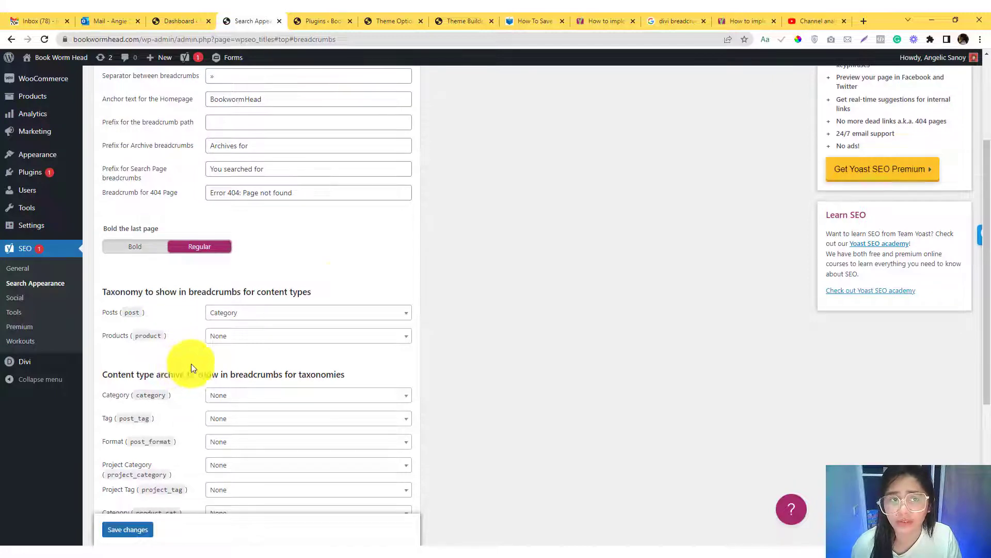
- Examine the PHP code snippet for site-wide breadcrumbs in Yoast's implementation guide
click(597, 22)
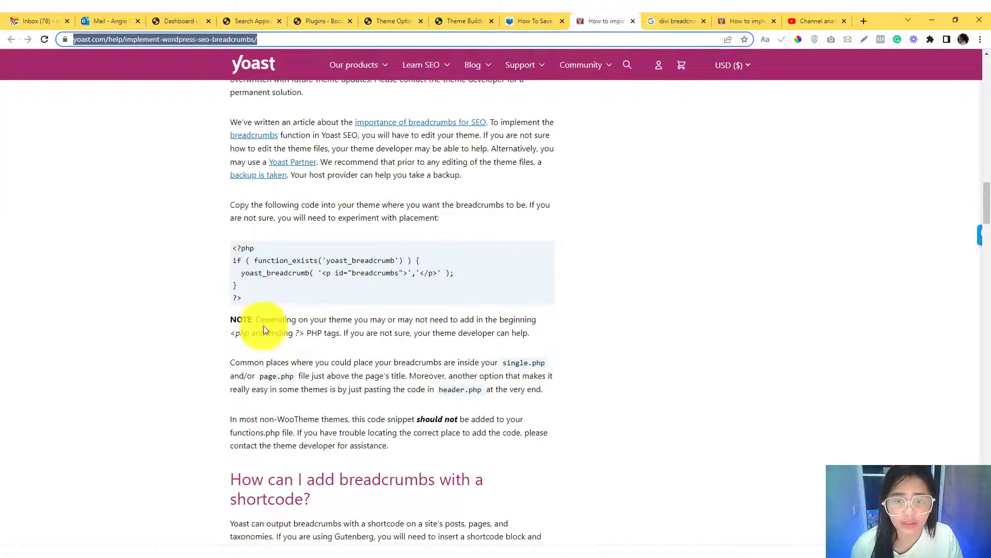
click(265, 297)
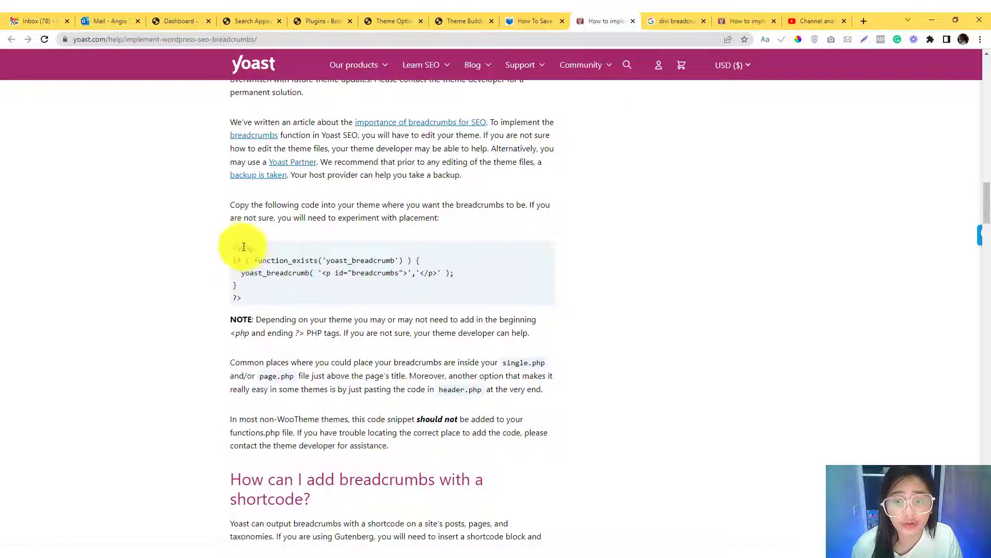
drag(236, 248, 254, 290)
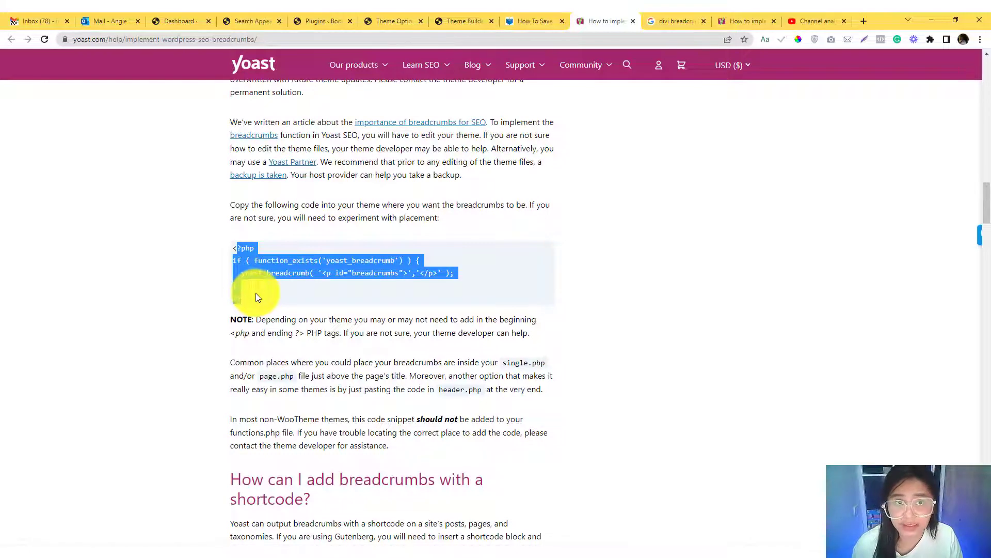
click(258, 292)
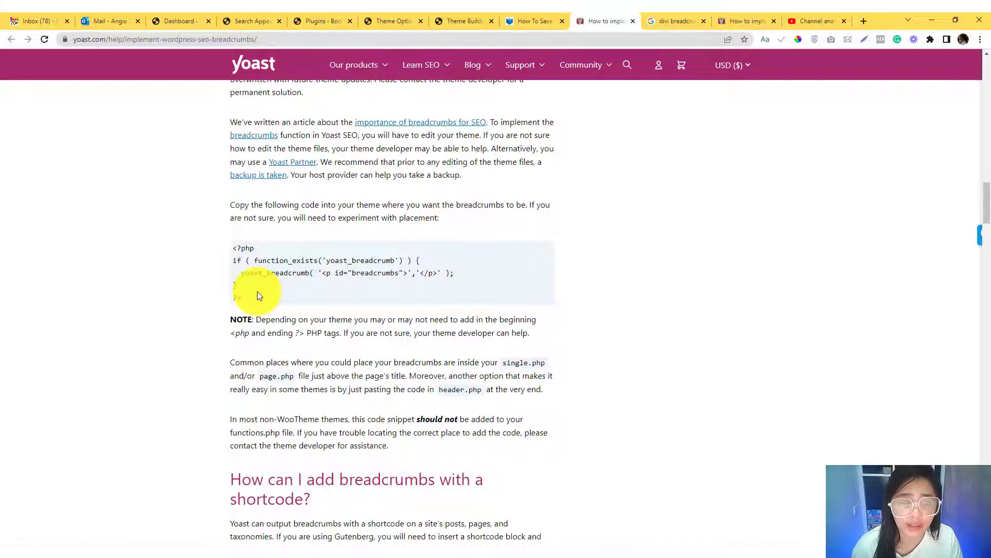
triple_click(258, 292)
scroll(269, 309, down, 1)
scroll(269, 309, up, 2)
click(239, 300)
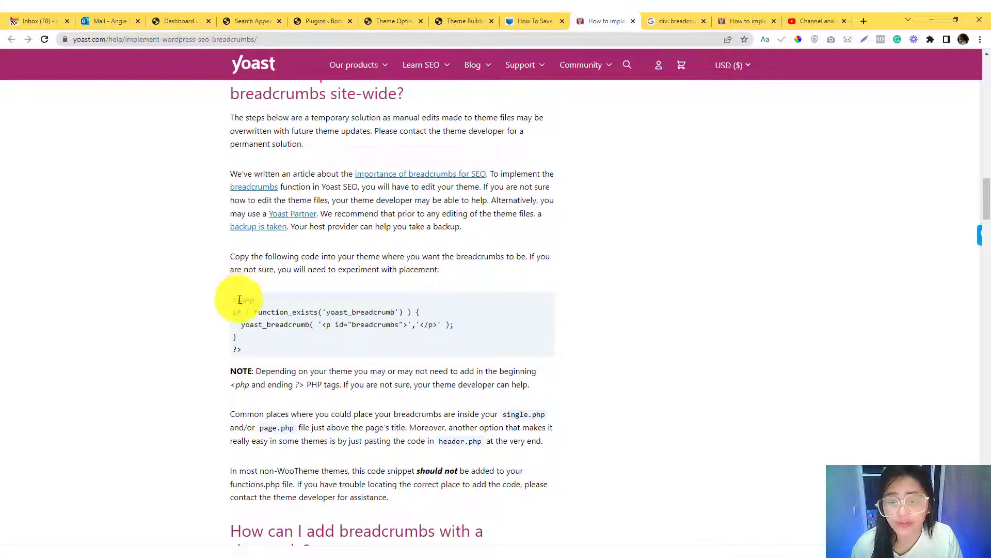
- Copy the [wpseo_breadcrumb] shortcode from the shortcode section of Yoast's breadcrumb guide
drag(239, 299, 257, 336)
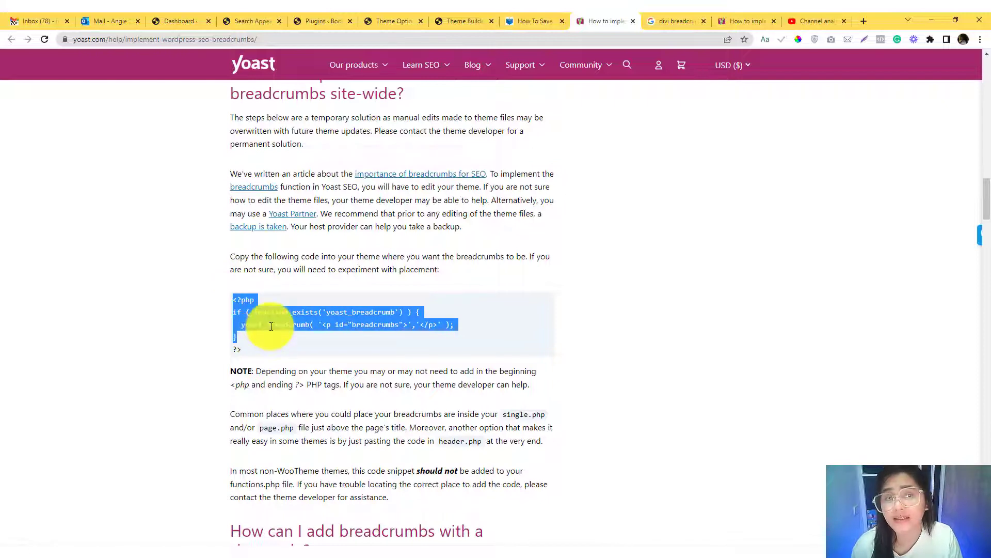
scroll(271, 325, down, 4)
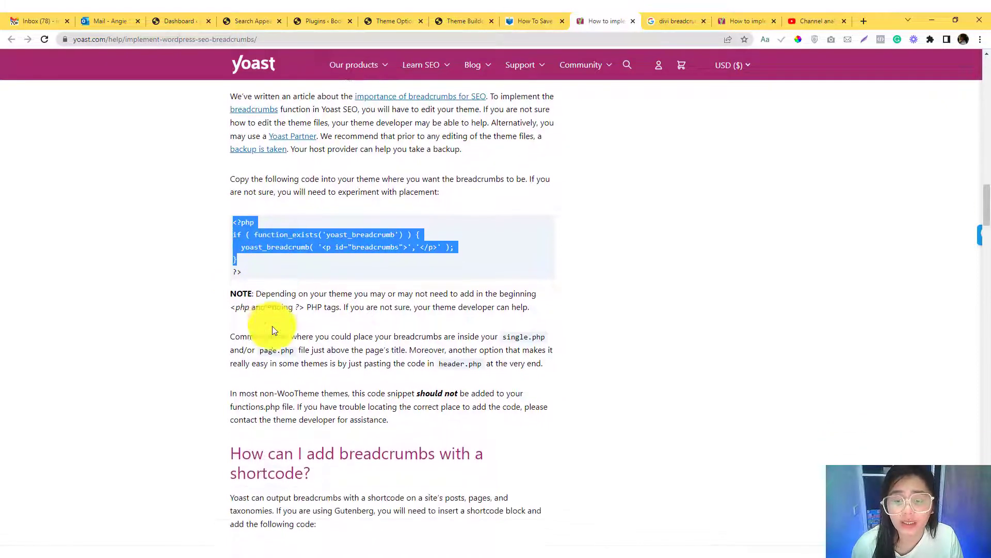
scroll(274, 329, down, 1)
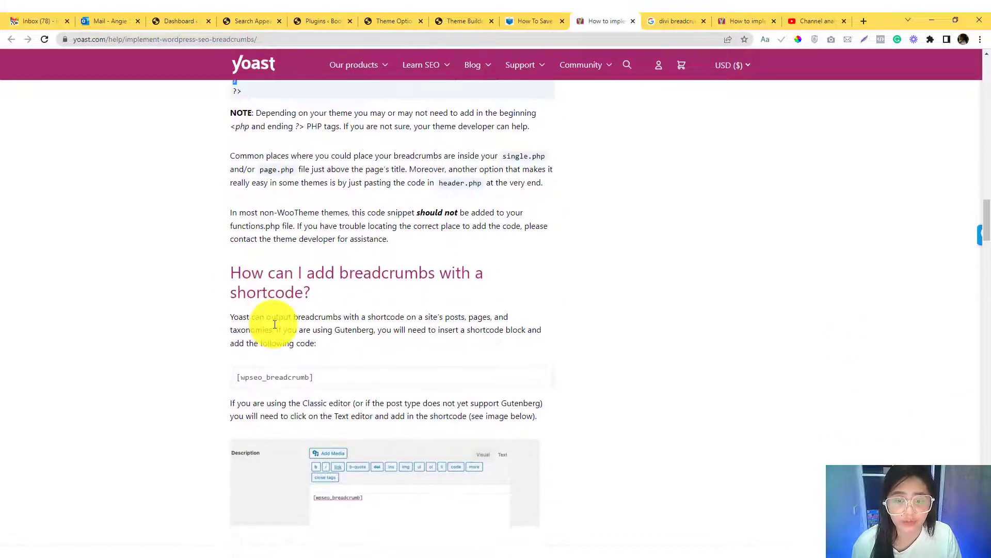
drag(311, 377, 236, 379)
right_click(264, 378)
click(279, 387)
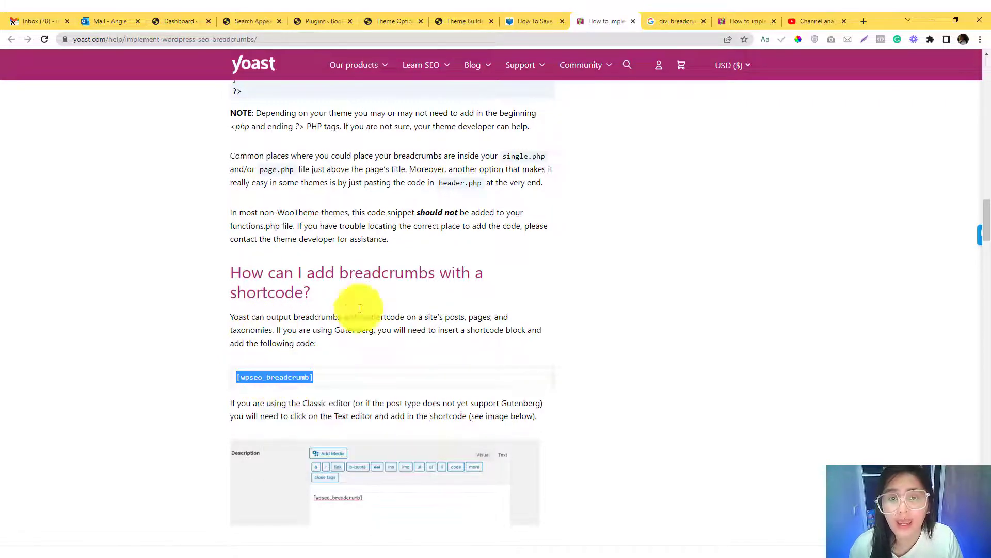
- Open the Divi Theme Builder in the browser tab that holds the Plugins page
click(381, 22)
click(454, 16)
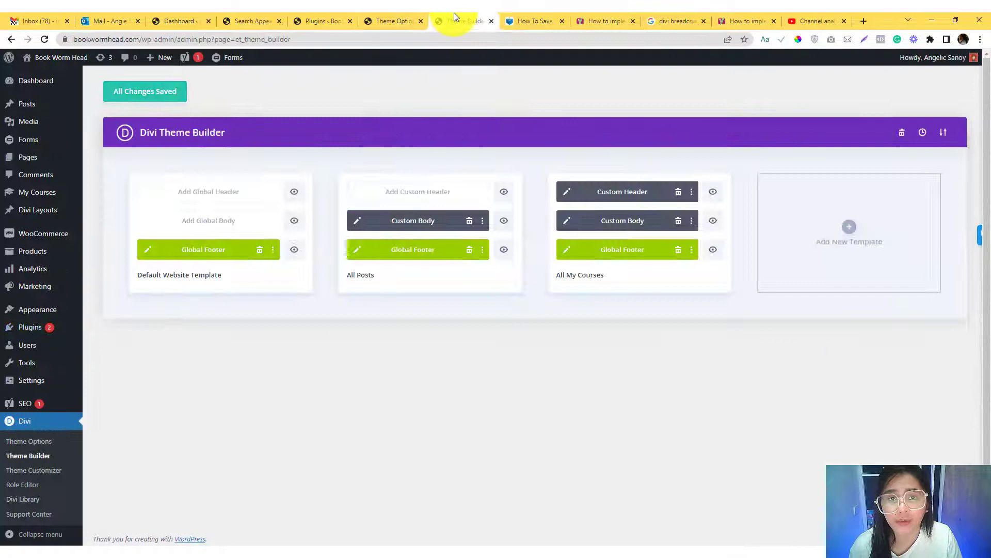
click(617, 20)
click(555, 13)
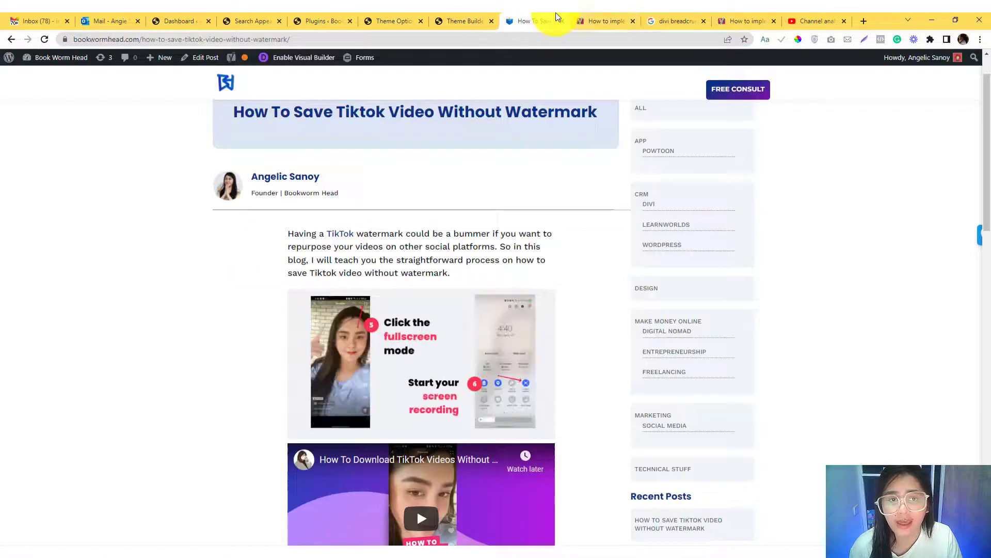
click(332, 19)
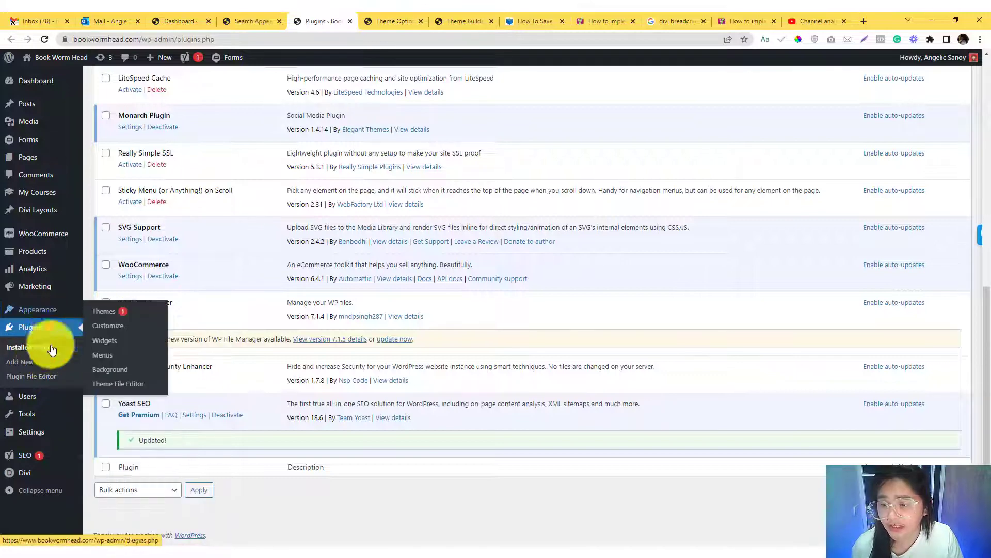
mouse_move(54, 480)
click(98, 439)
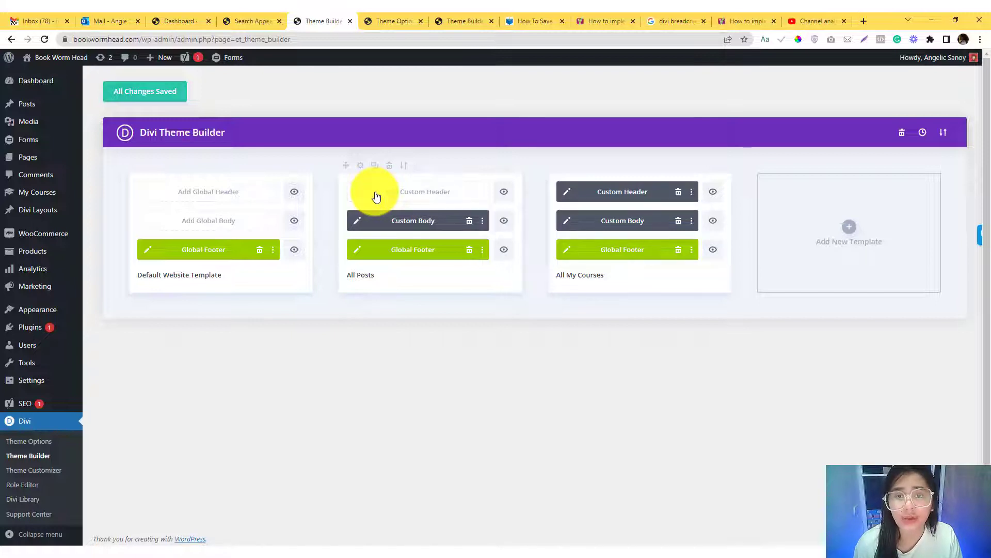
- Open the All Posts template's custom body for editing and switch the layout to wireframe view
click(359, 221)
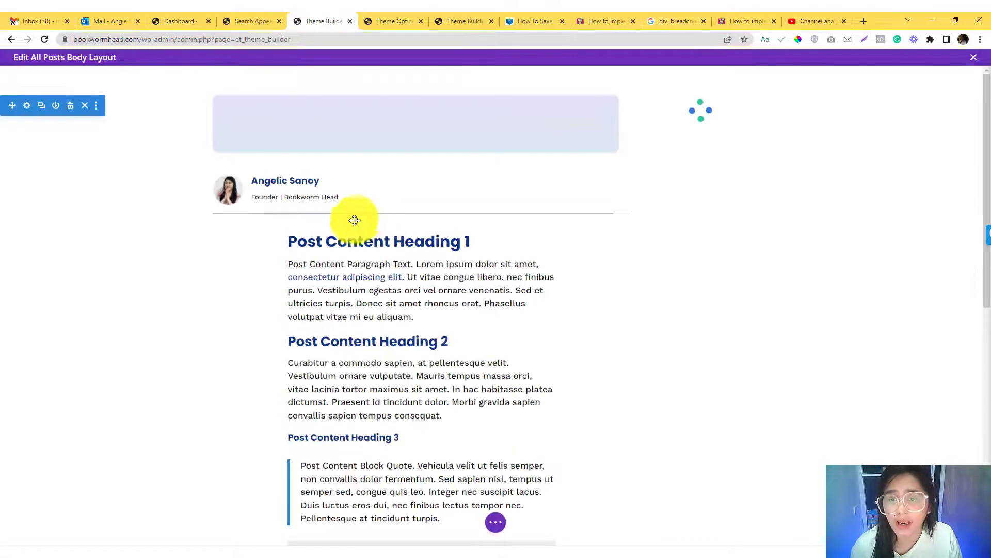
click(494, 522)
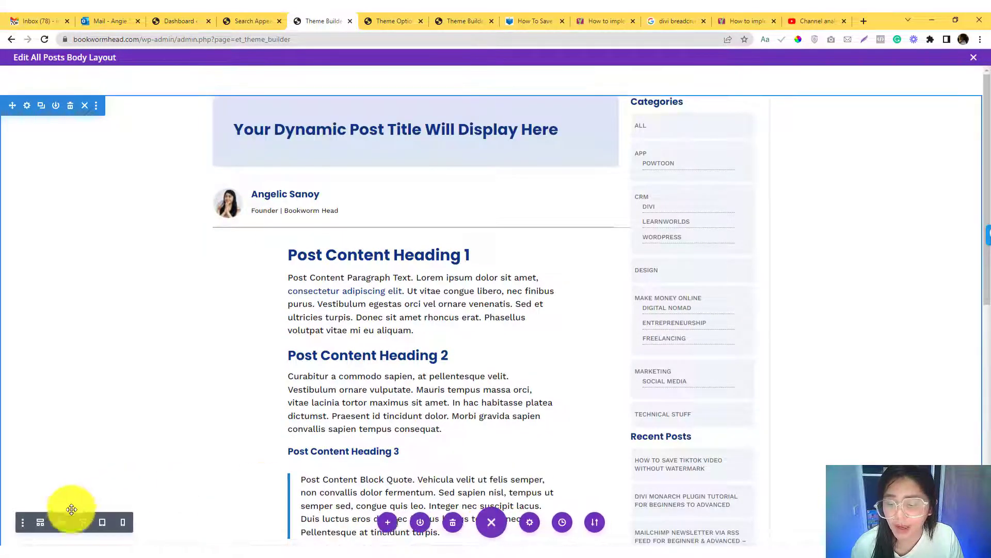
click(42, 523)
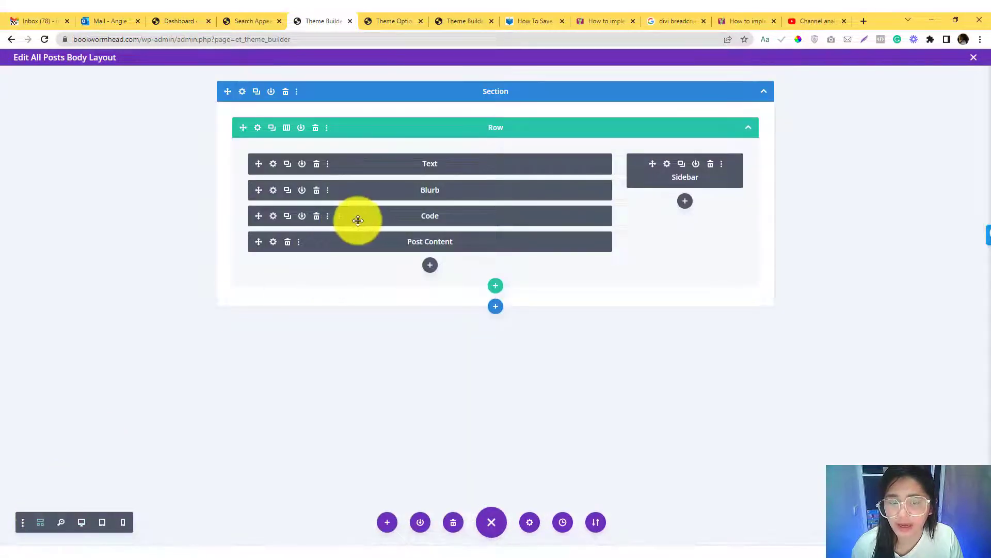
- Paste the [wpseo_breadcrumb] shortcode into the Code module above Post Content, save the module and return to desktop view
click(273, 216)
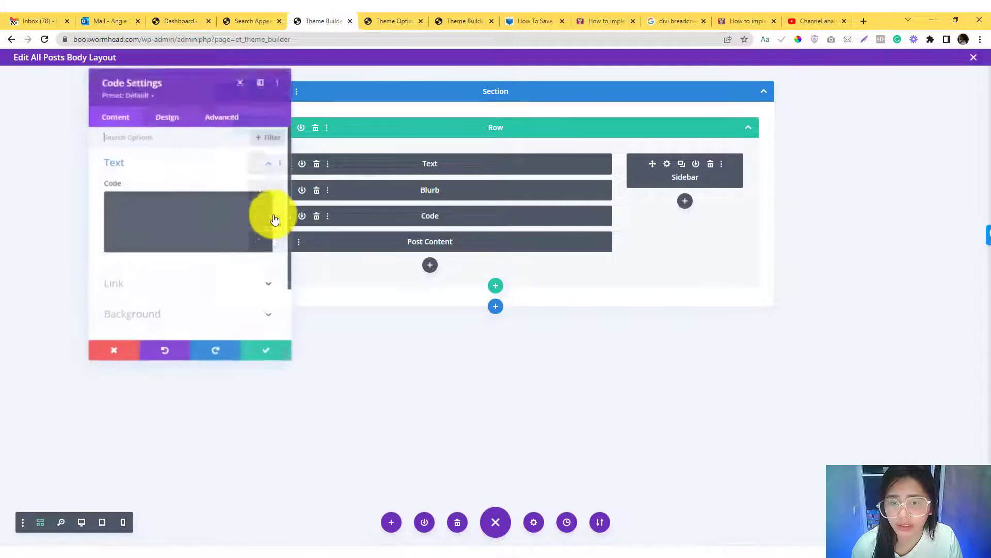
click(217, 217)
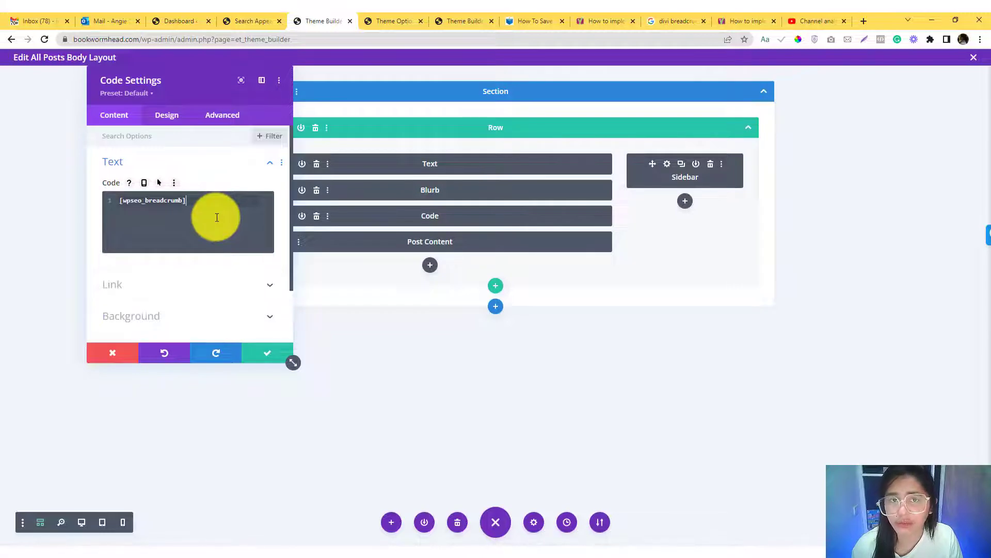
click(268, 354)
click(81, 523)
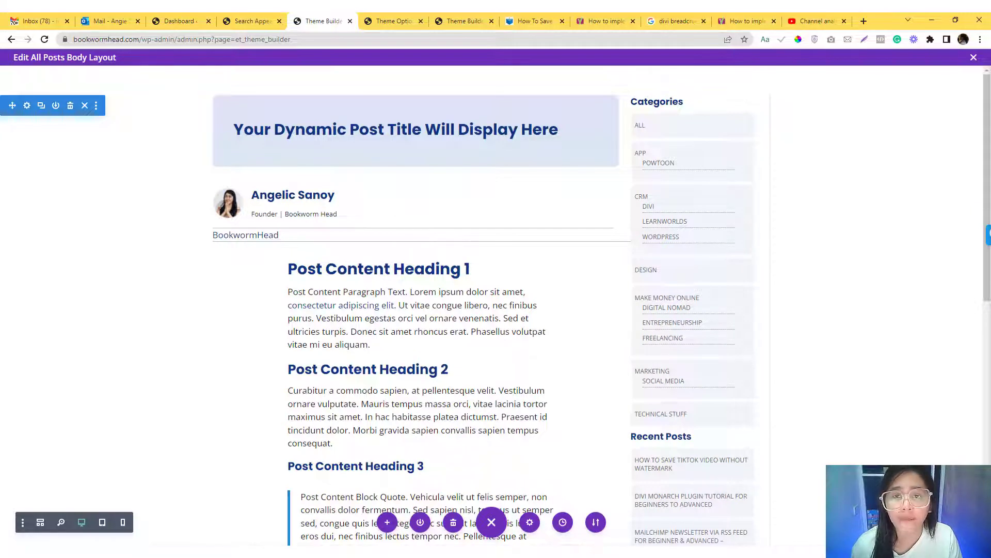
- Move the How To Save Tiktok Video Without Watermark post's tab beside the Theme Builder tab and reload the post
drag(531, 25, 383, 29)
click(393, 40)
key(Return)
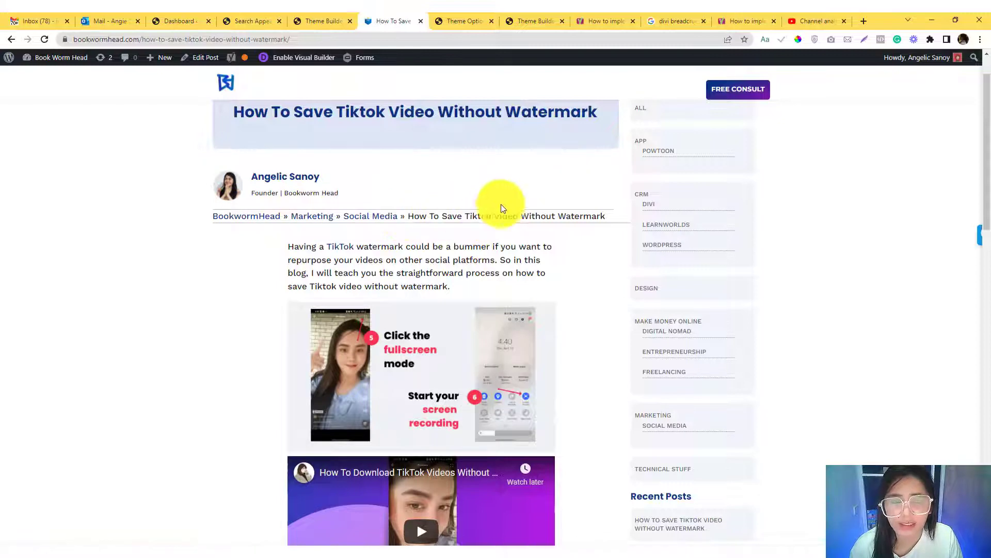
- Inspect the HTML of the Marketing breadcrumb link and its outermost enclosing span, and close the developer tools
right_click(330, 218)
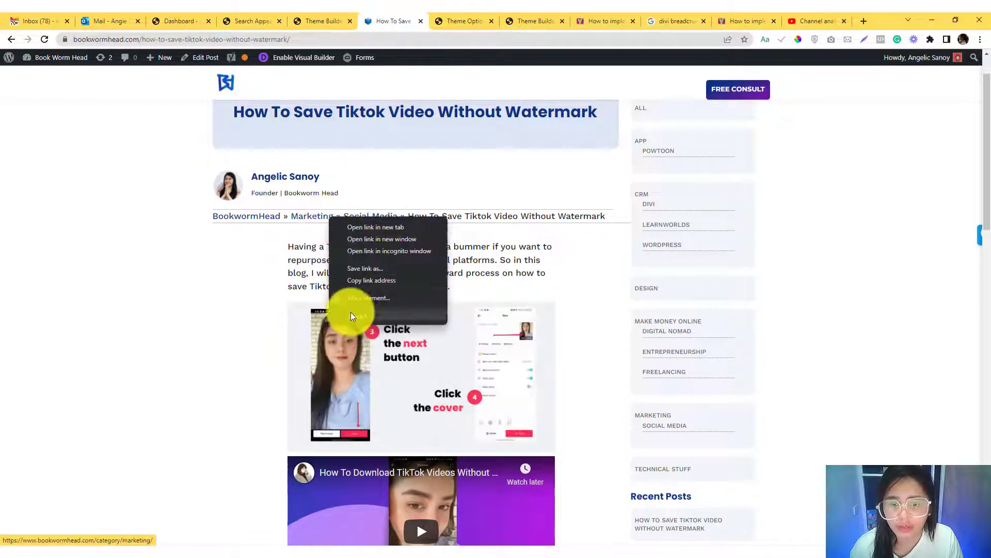
click(359, 316)
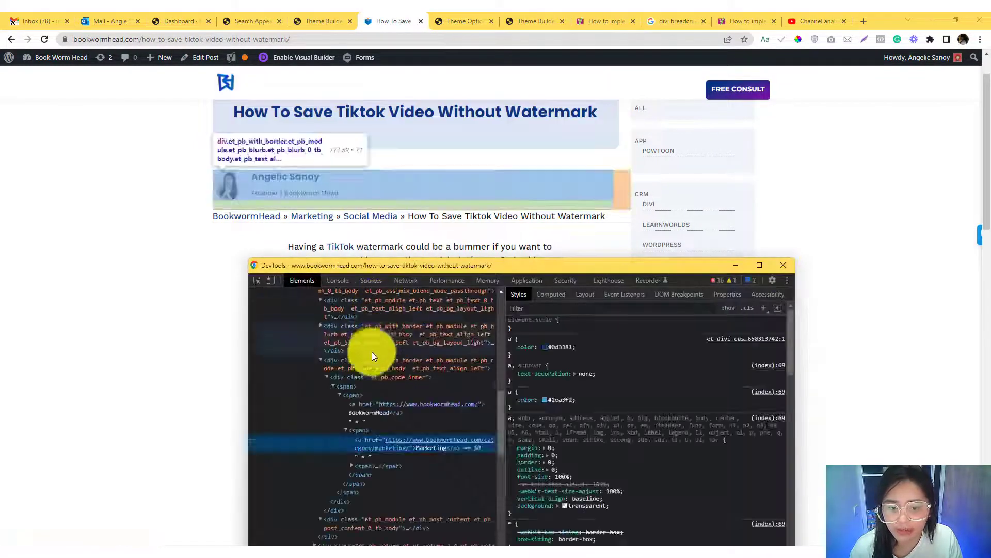
click(358, 386)
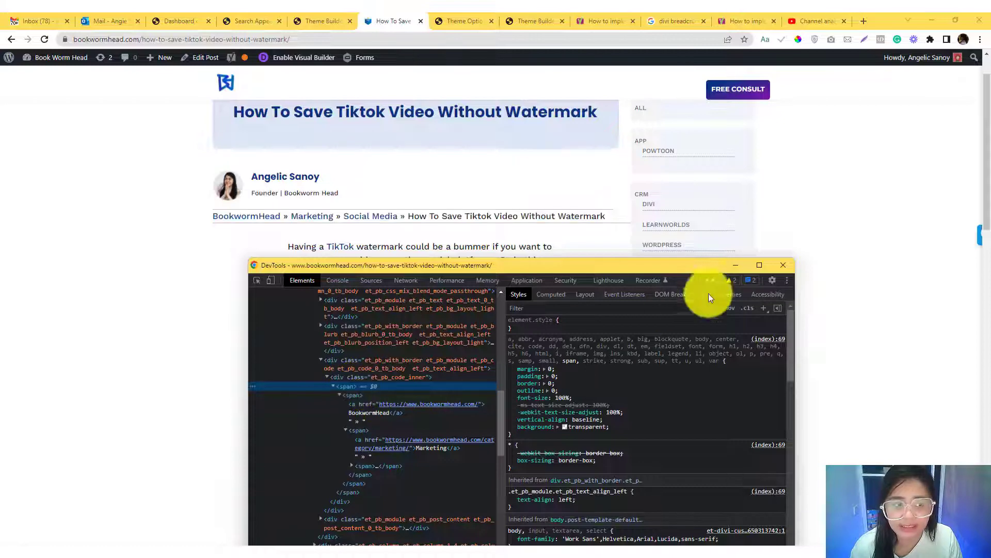
click(784, 265)
- Examine the site-wide PHP breadcrumb snippet in Yoast's guide once more
click(589, 19)
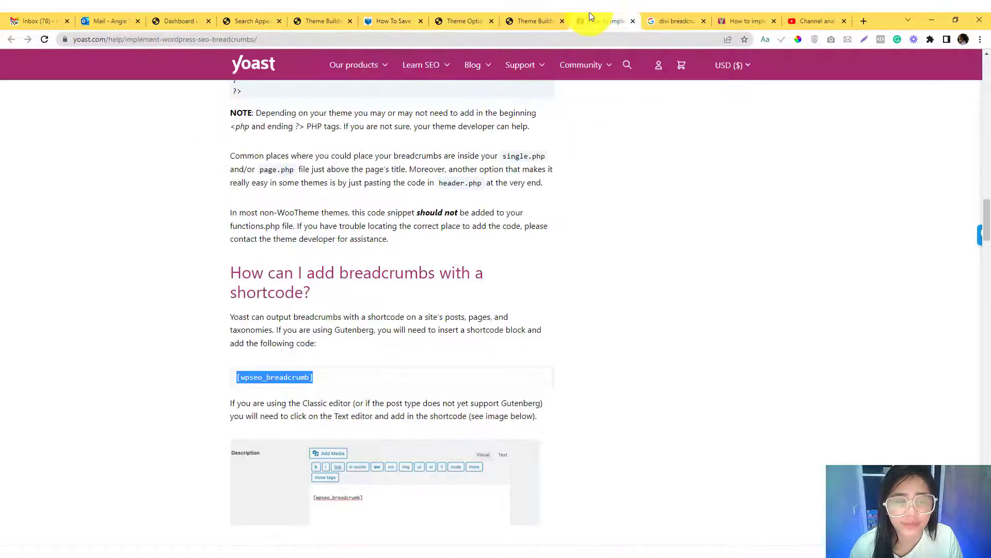
scroll(344, 322, up, 5)
scroll(345, 322, up, 1)
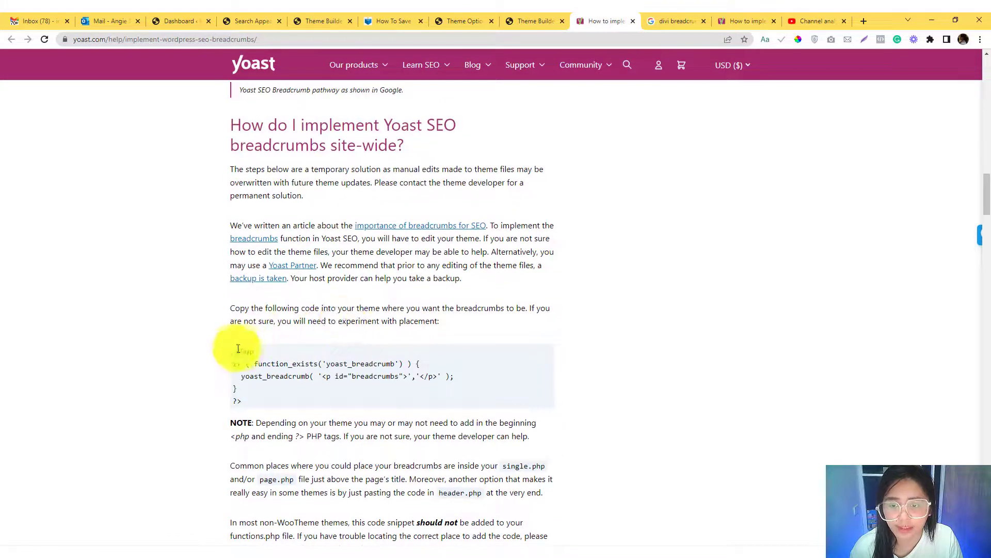
drag(233, 350, 262, 398)
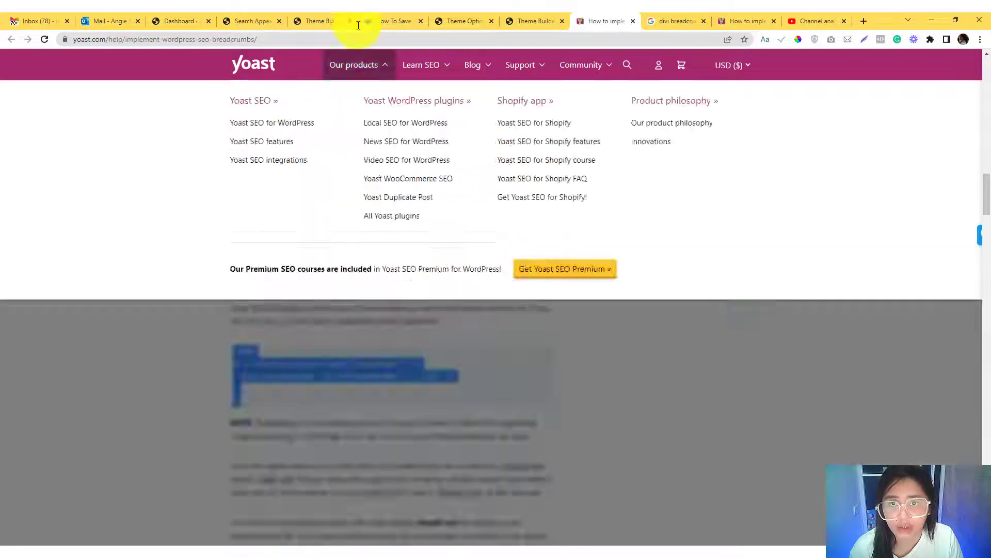
- Wrap the shortcode in the All Posts layout's Code module in a div with an empty class attribute, on its own line
click(364, 15)
click(324, 13)
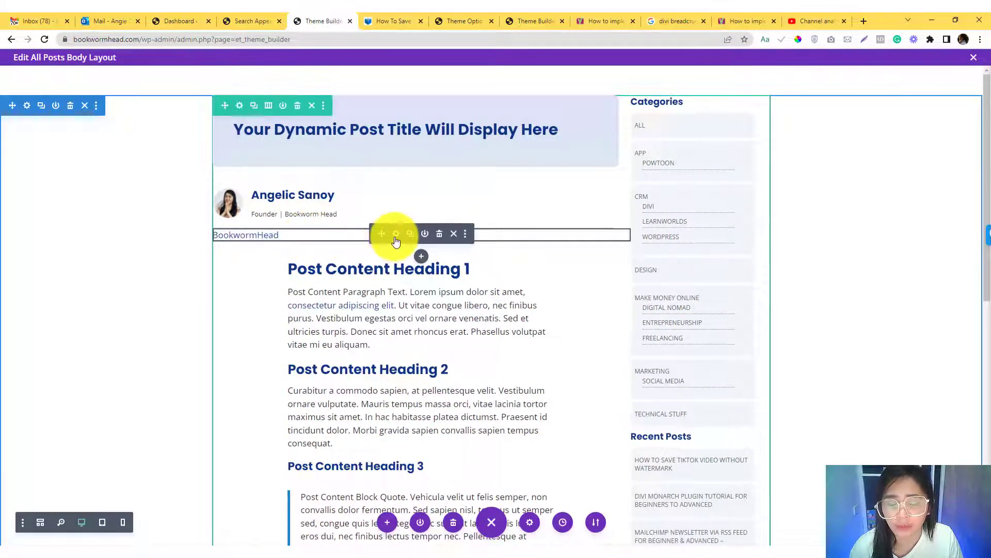
click(395, 234)
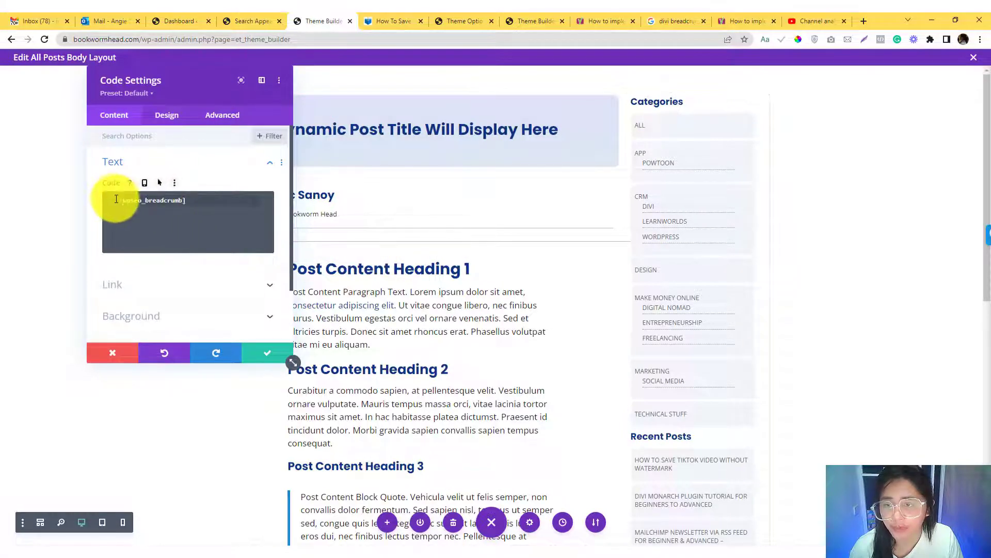
text(<div )
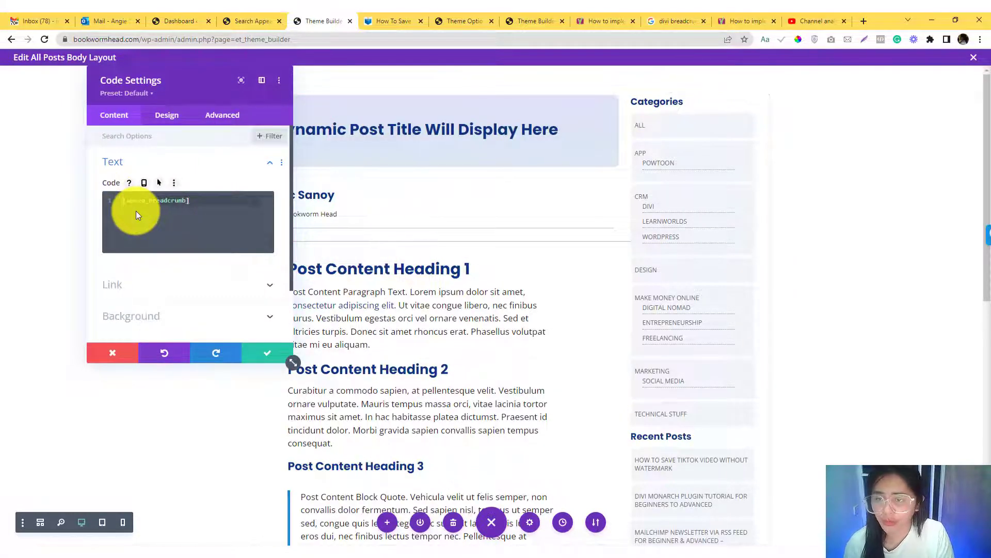
text(class="")
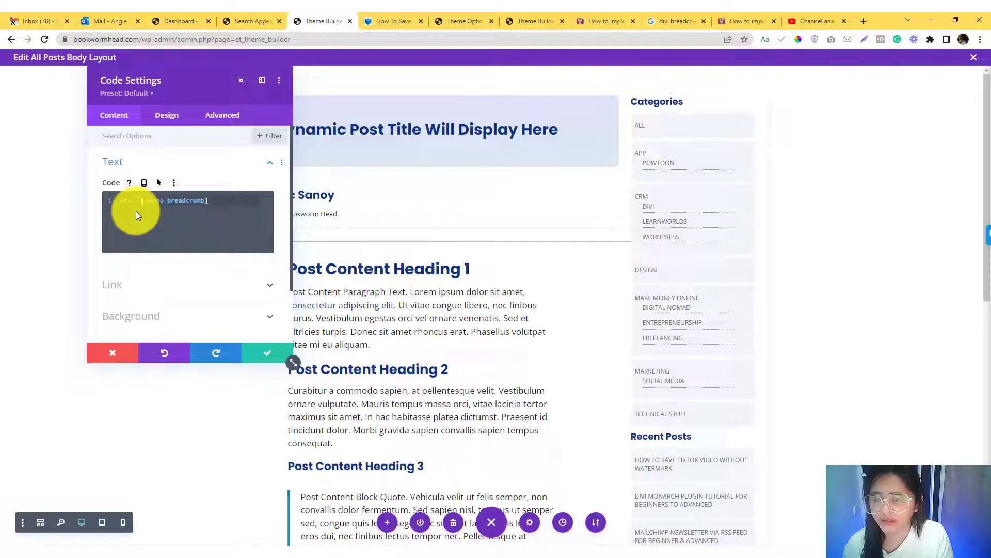
text(>)
key(Return)
key(Return)
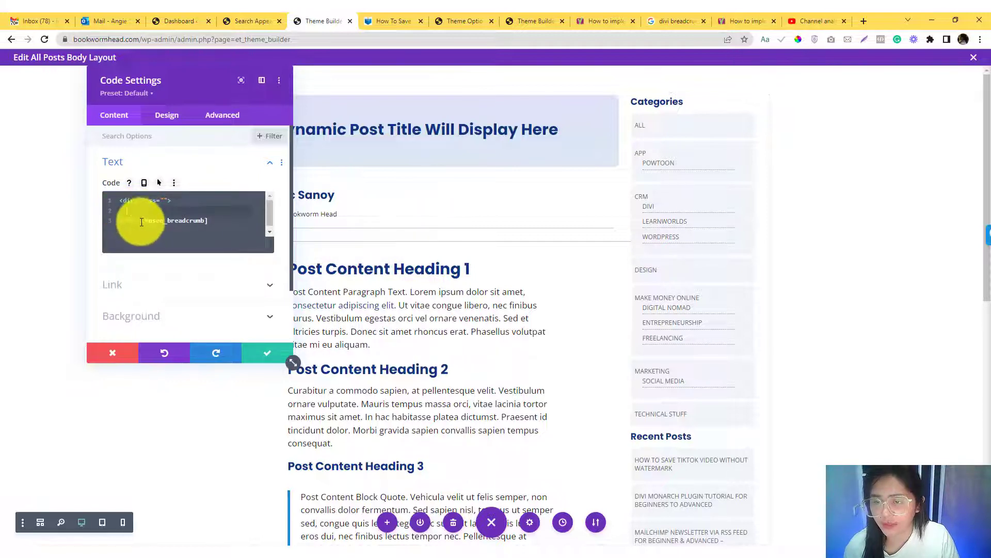
key(ctrl+x)
click(150, 206)
key(ctrl+v)
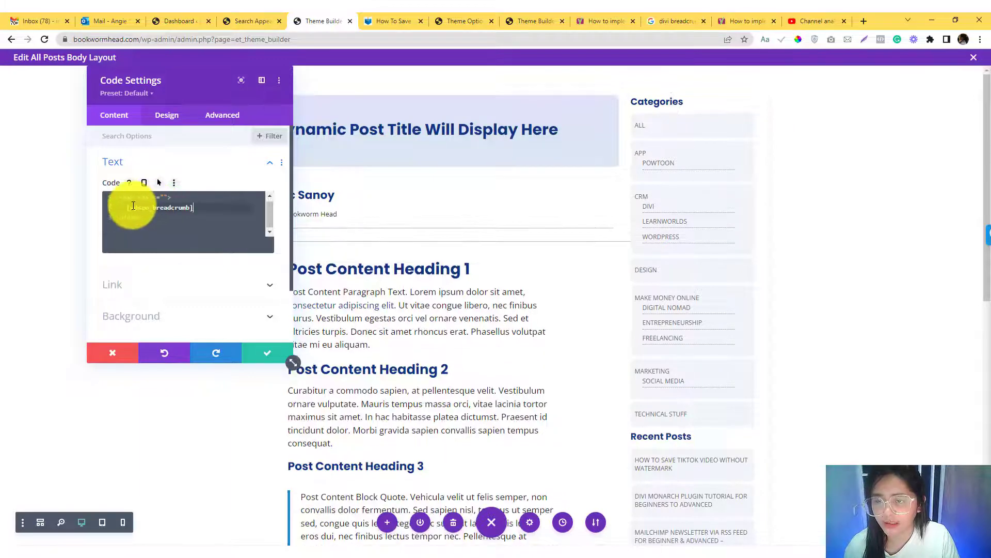
- Remove the shortcode's indentation, set the div's class to my-breadcrumbs, save the Code module and close the body layout editor
click(126, 206)
key(BackSpace)
key(BackSpace)
click(165, 196)
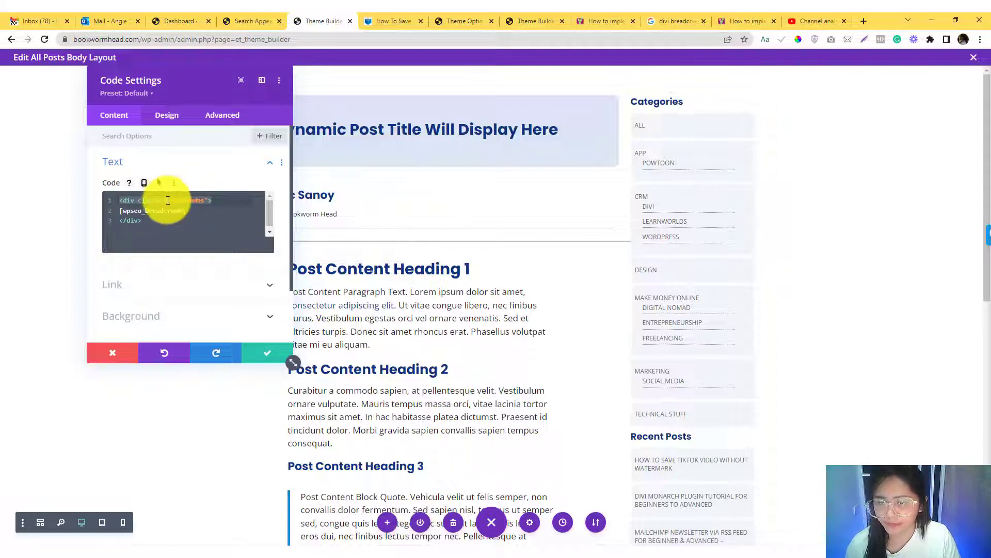
drag(206, 200, 164, 198)
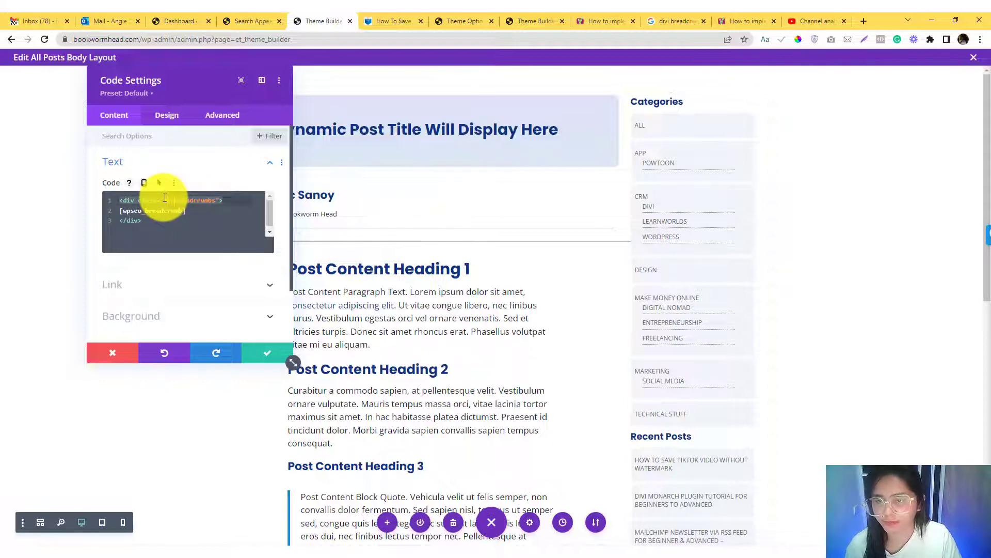
click(264, 352)
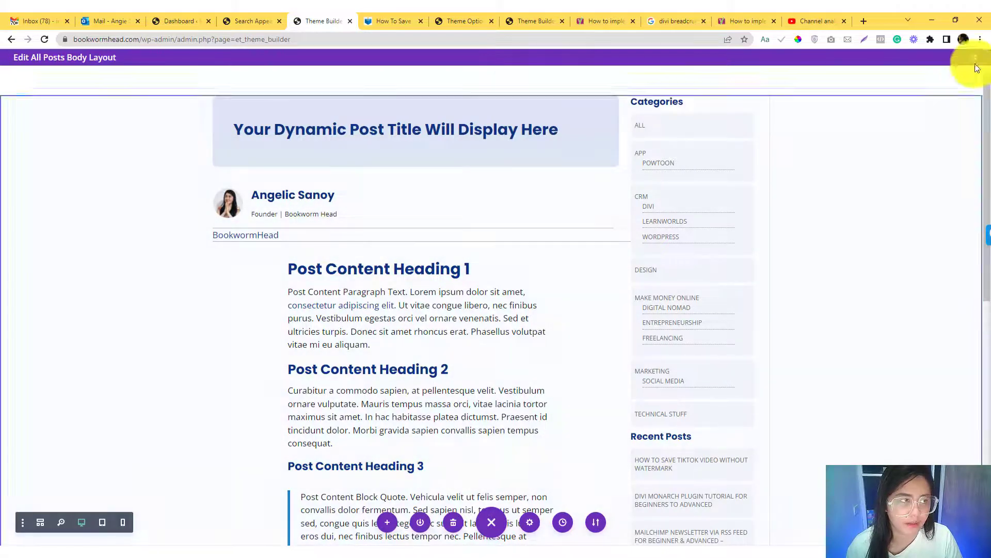
click(970, 57)
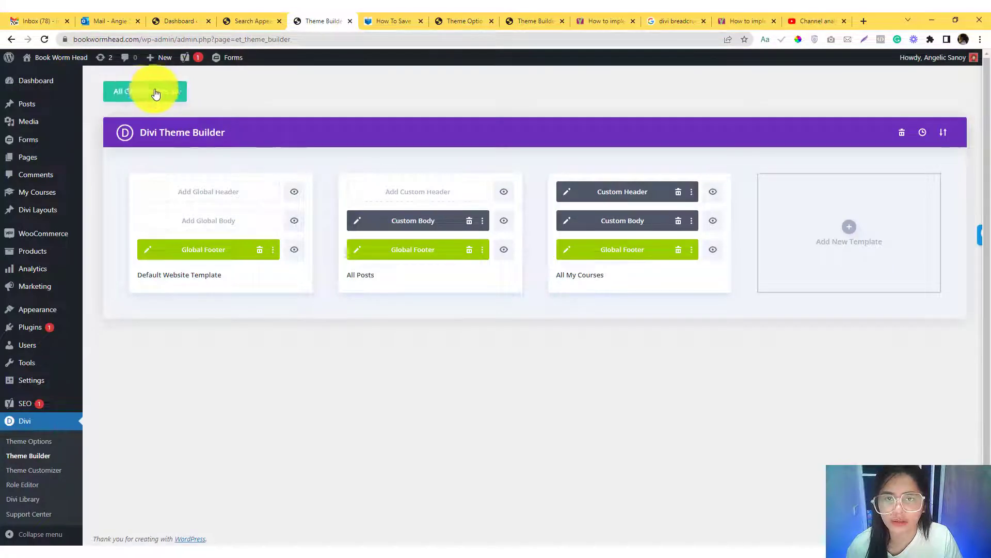
- Inspect the breadcrumb trail on the TikTok watermark post and select its my-breadcrumbs div in the markup
click(395, 21)
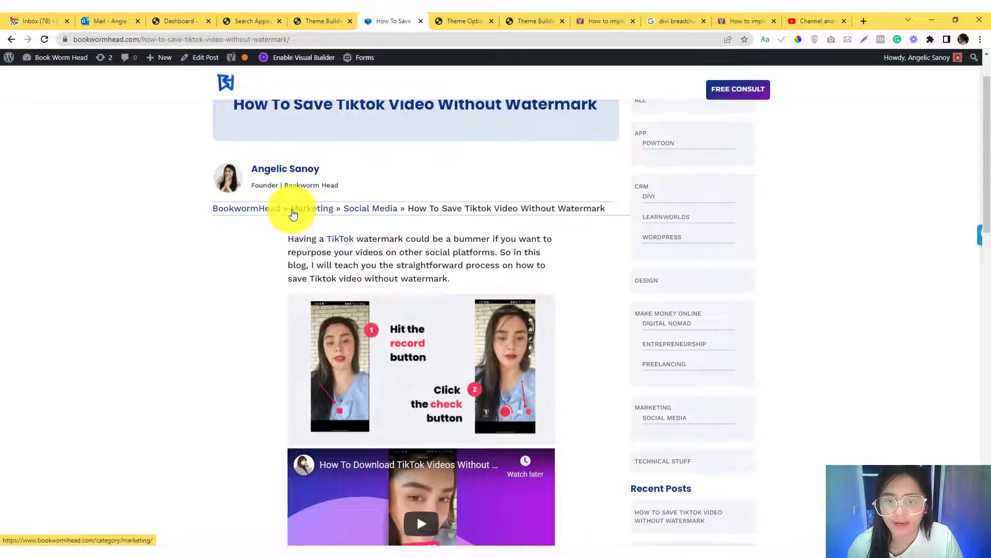
right_click(293, 213)
click(322, 305)
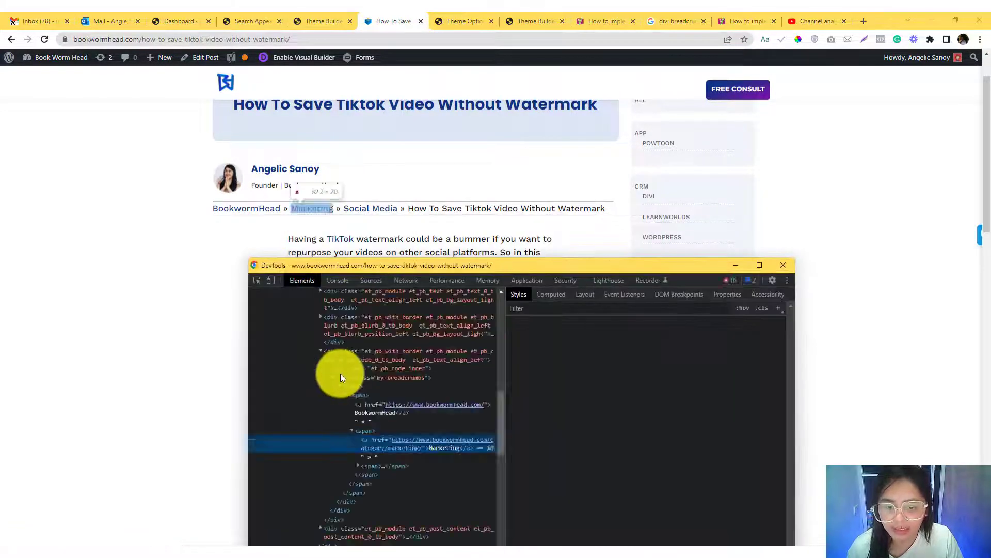
click(374, 379)
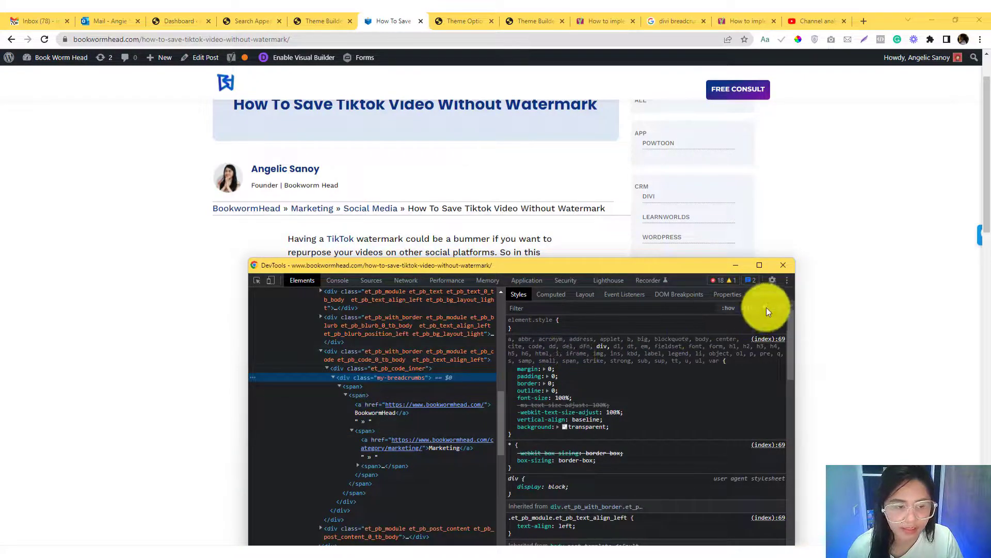
- Add a .my-breadcrumbs style rule in the inspector with a font-size of 10rem
click(764, 308)
key(Return)
text(tex)
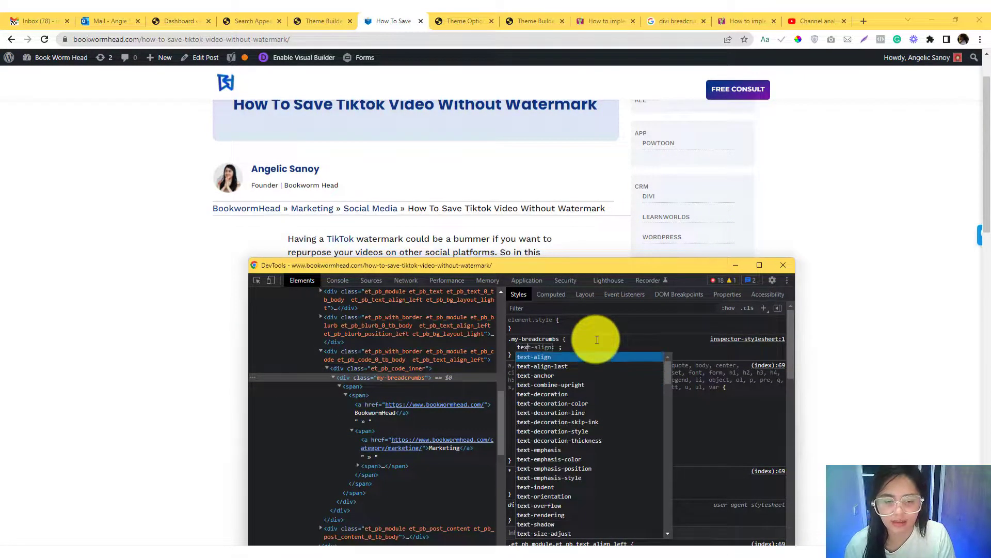
text(t)
key(BackSpace)
key(BackSpace)
key(BackSpace)
key(BackSpace)
text(font-siz)
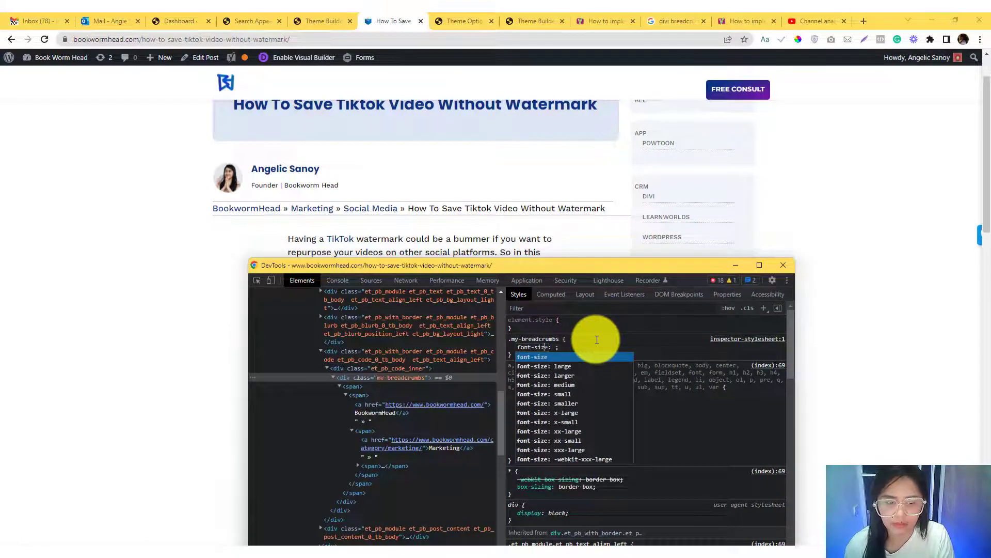
key(Tab)
text(10r)
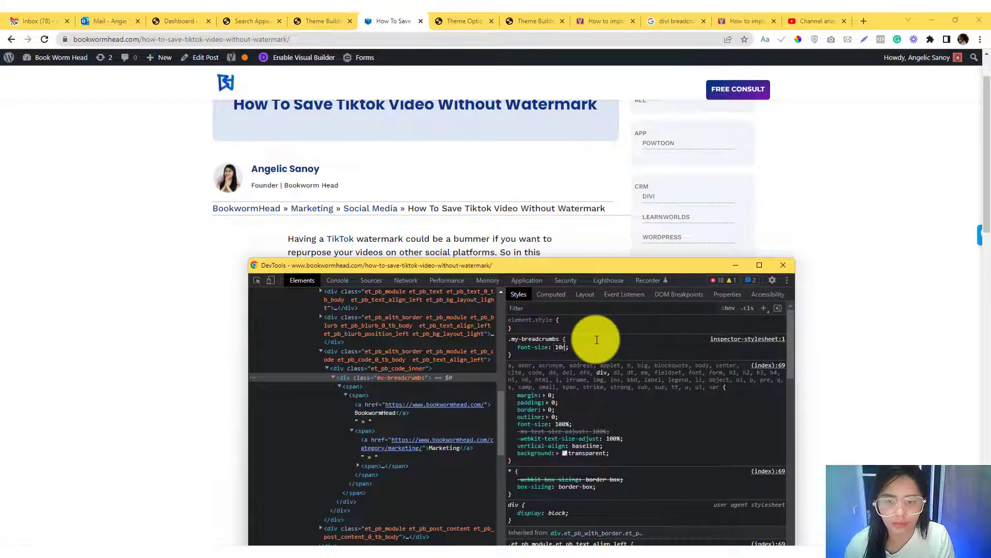
text(em)
key(Return)
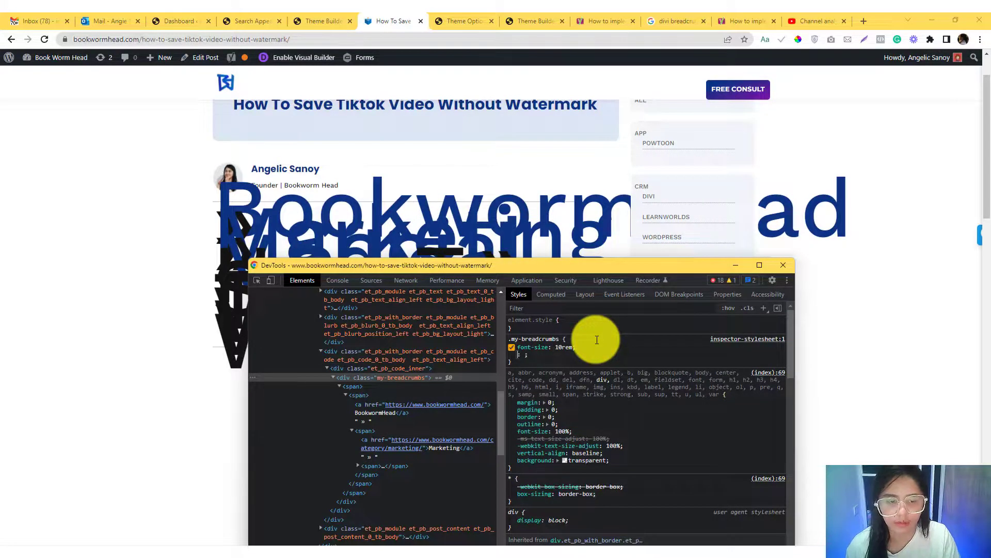
- Try font sizes of 0.5rem and 0.7rem in the .my-breadcrumbs rule, set 0.8rem and copy the whole rule
click(563, 348)
text(8)
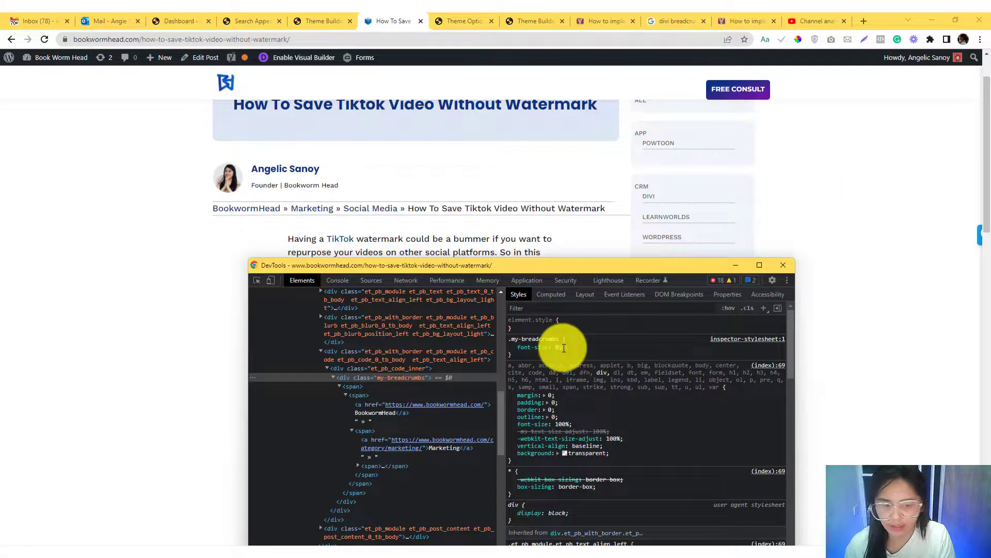
text(rem)
key(BackSpace)
key(BackSpace)
key(BackSpace)
key(BackSpace)
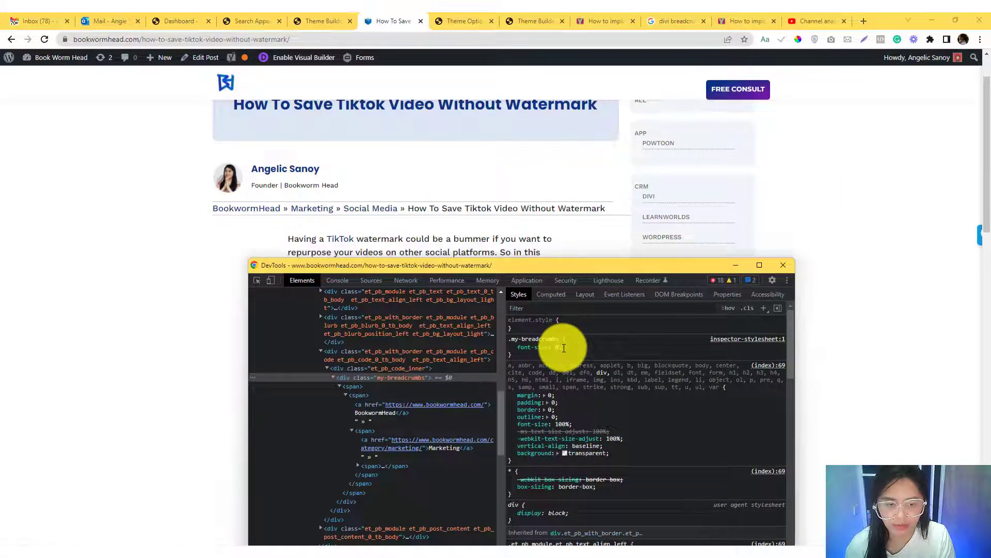
text(.5em)
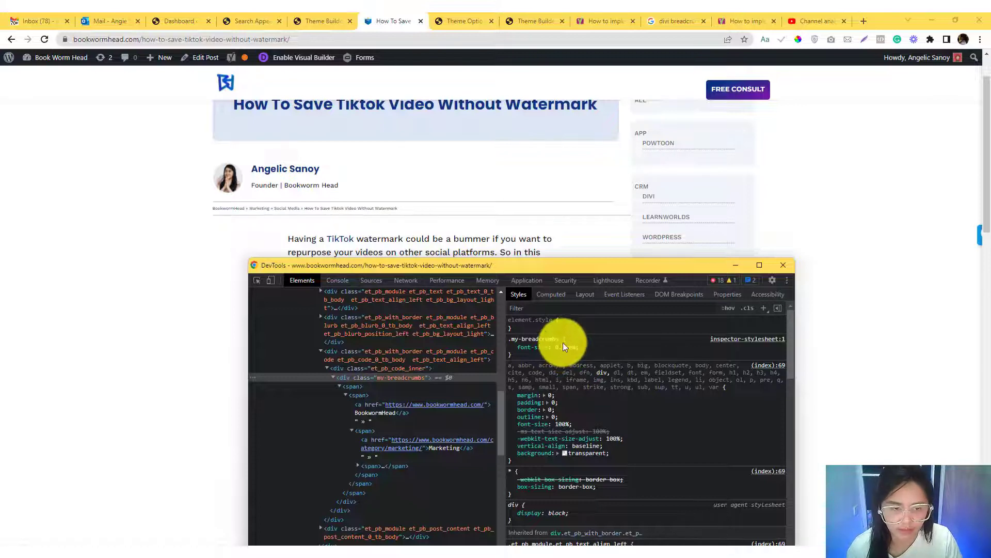
text(7)
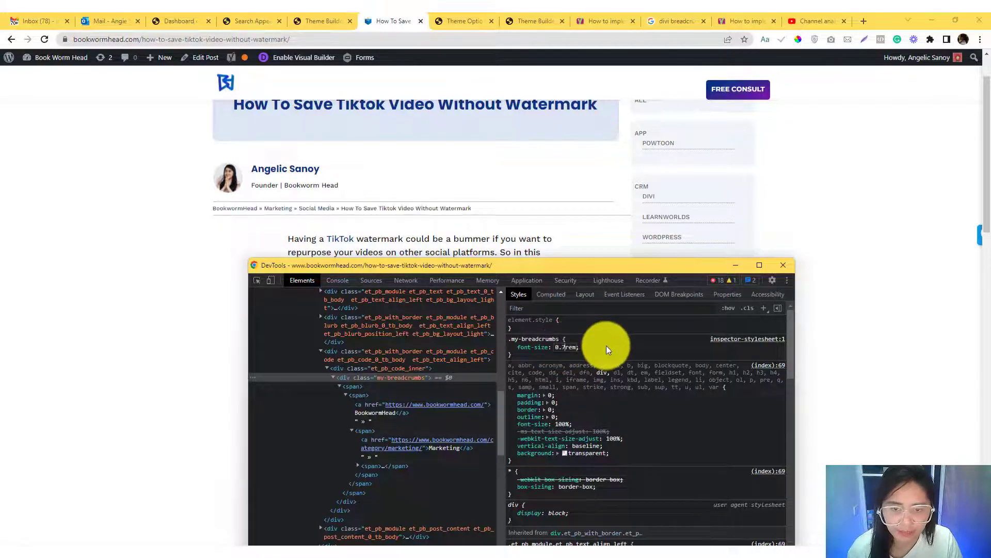
click(606, 345)
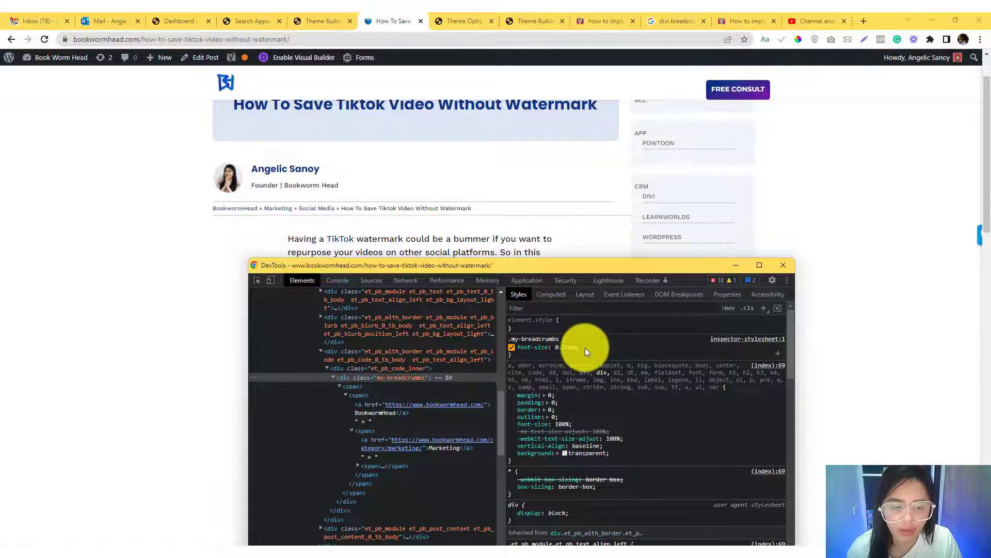
click(585, 348)
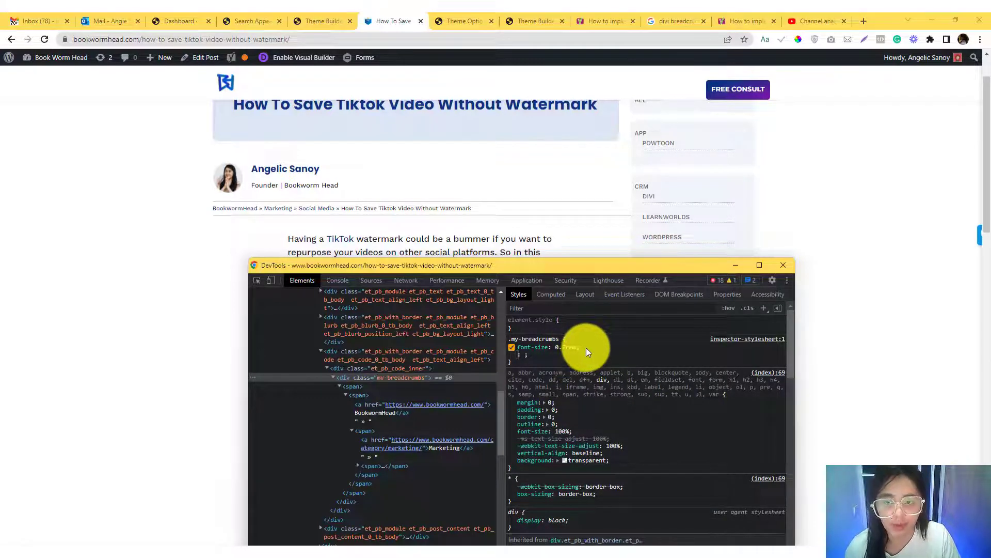
click(566, 347)
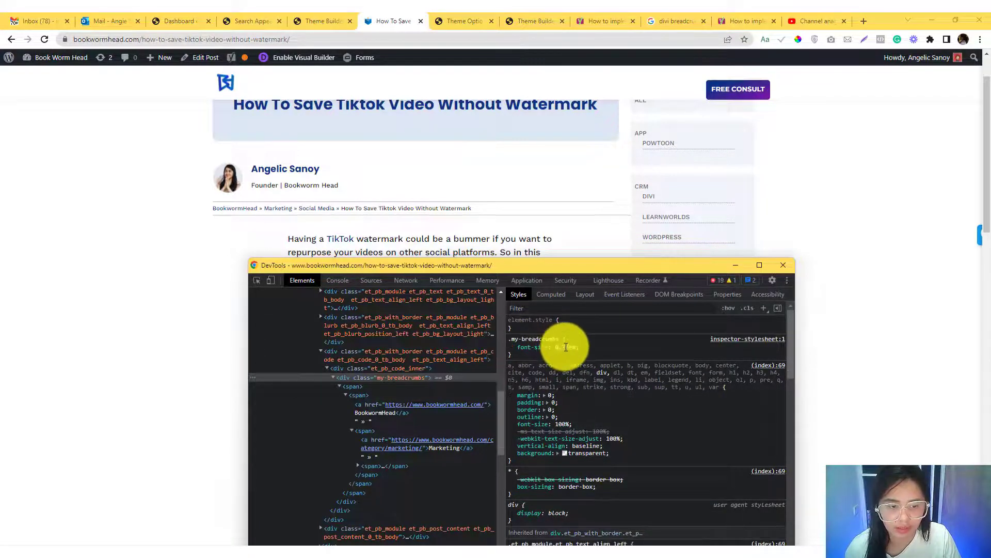
text(0.8rem)
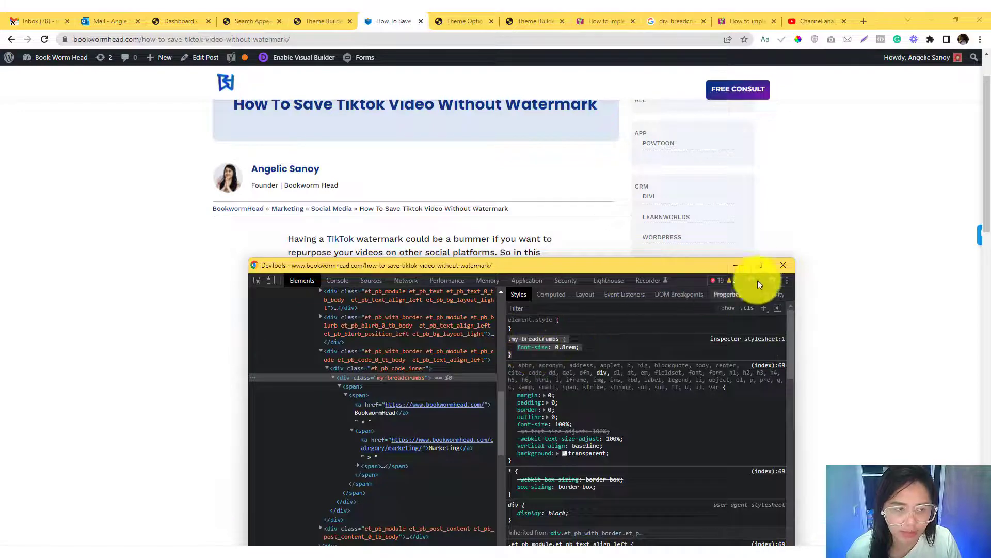
- Close the developer tools and open Divi's Theme Options in the WordPress admin
click(783, 264)
scroll(381, 235, down, 1)
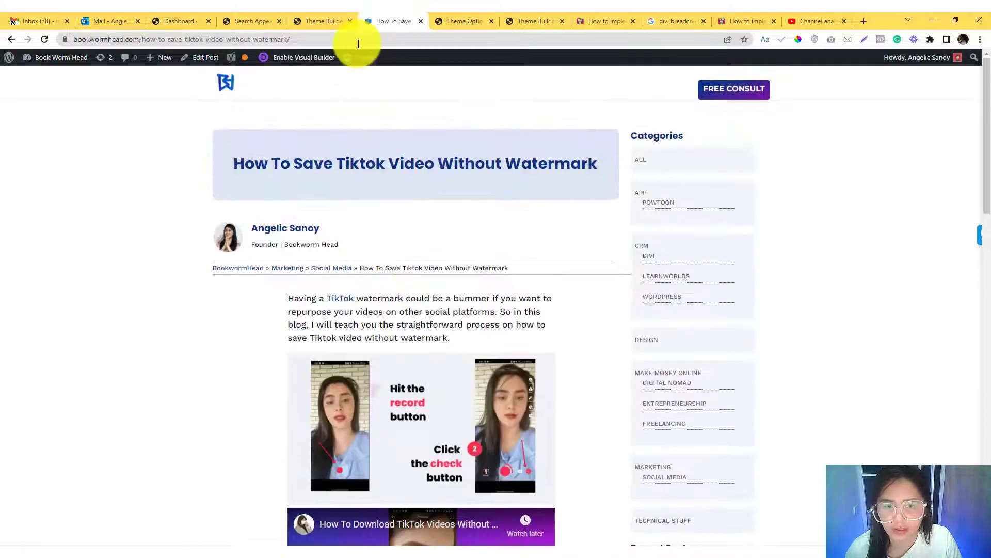
click(323, 21)
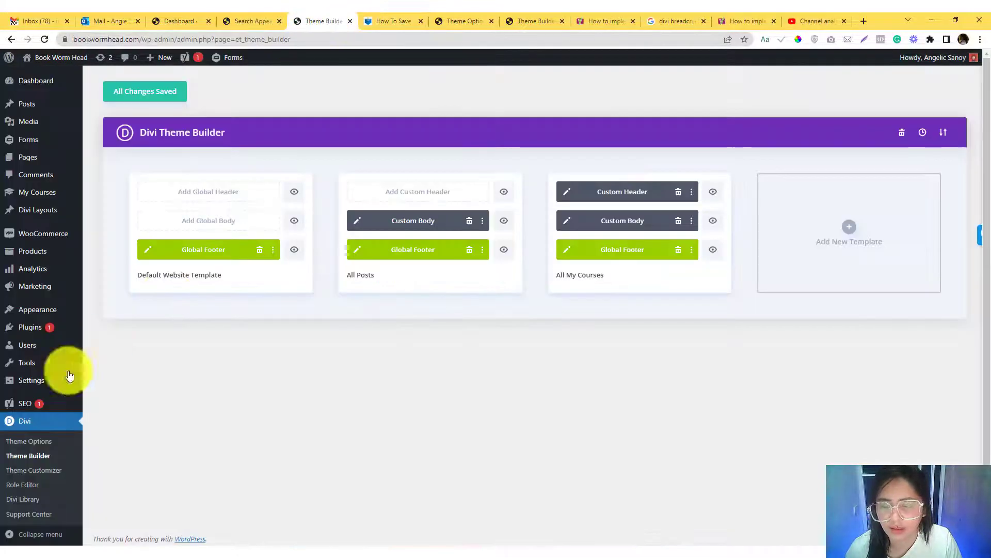
click(38, 441)
- Look again at the published TikTok post and the site-wide PHP breadcrumb snippet in Yoast's guide
click(376, 19)
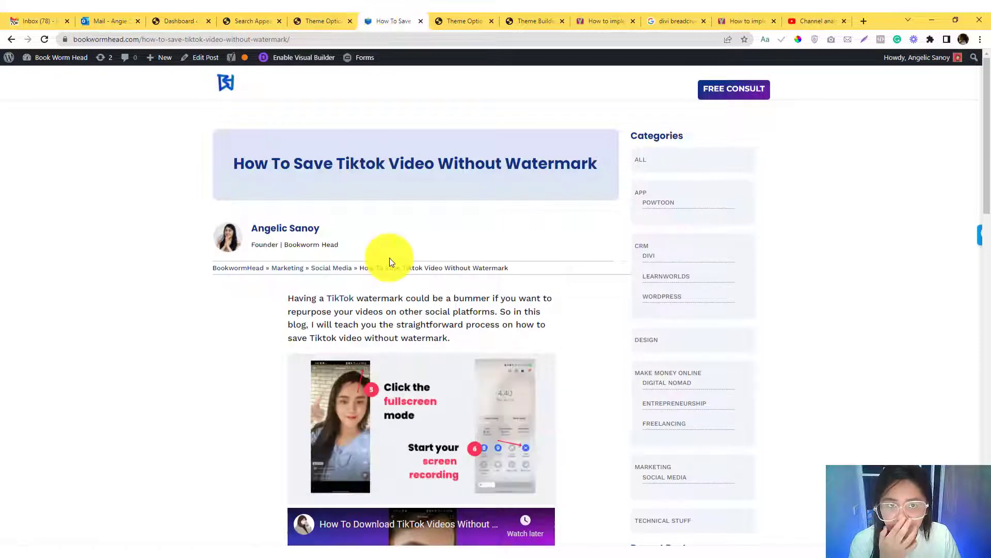
click(480, 21)
click(550, 18)
click(602, 20)
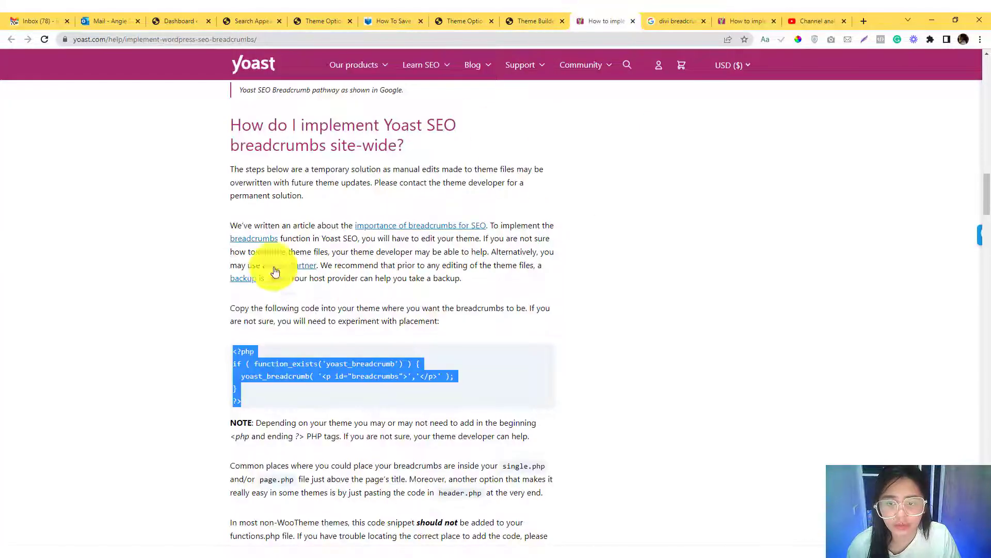
scroll(268, 346, down, 1)
drag(237, 320, 241, 369)
- Paste the .my-breadcrumbs rule with font-size 0.8rem into Divi's Custom CSS below the widget area border rule and save the changes
click(319, 18)
scroll(338, 405, down, 15)
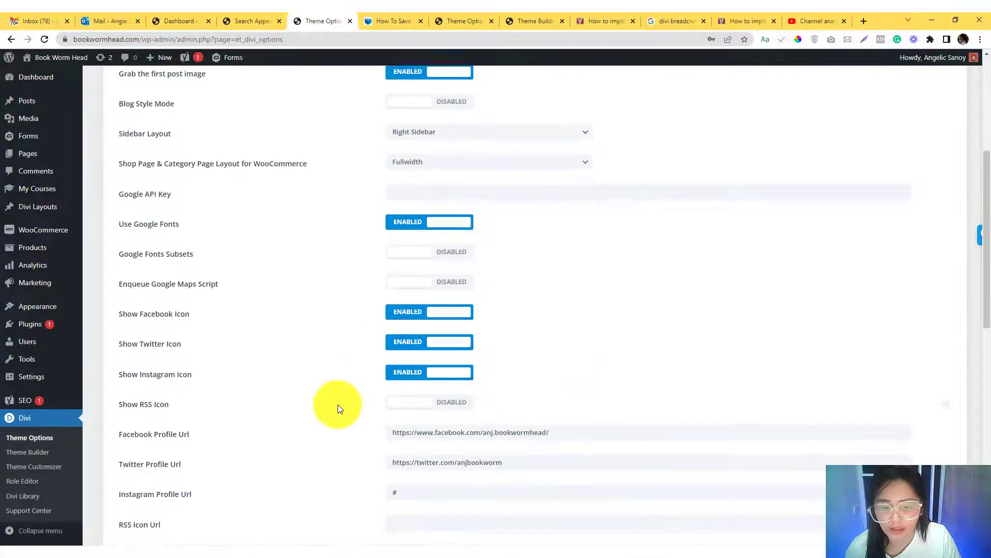
click(413, 418)
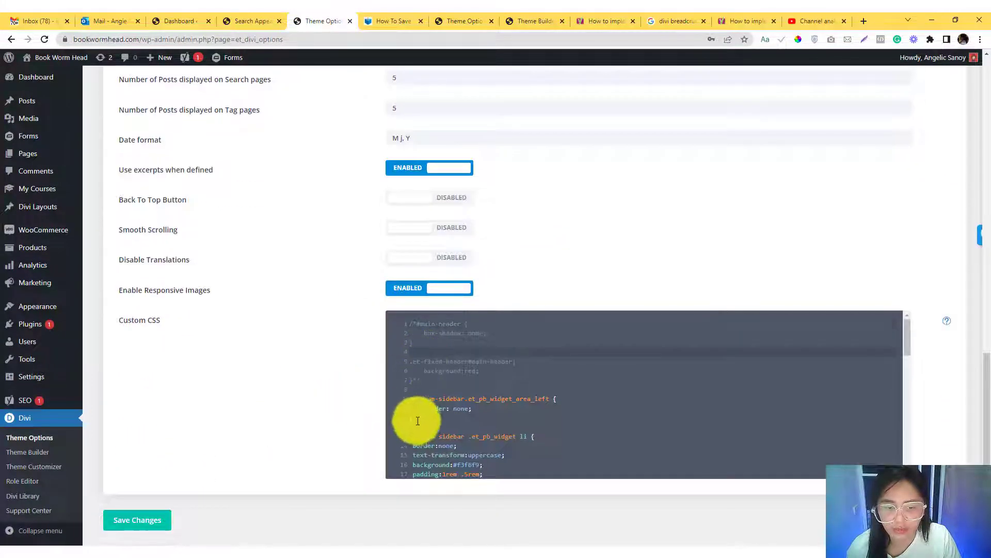
key(Return)
text(.my-breadcrumbs {     font-size: 0.8rem; })
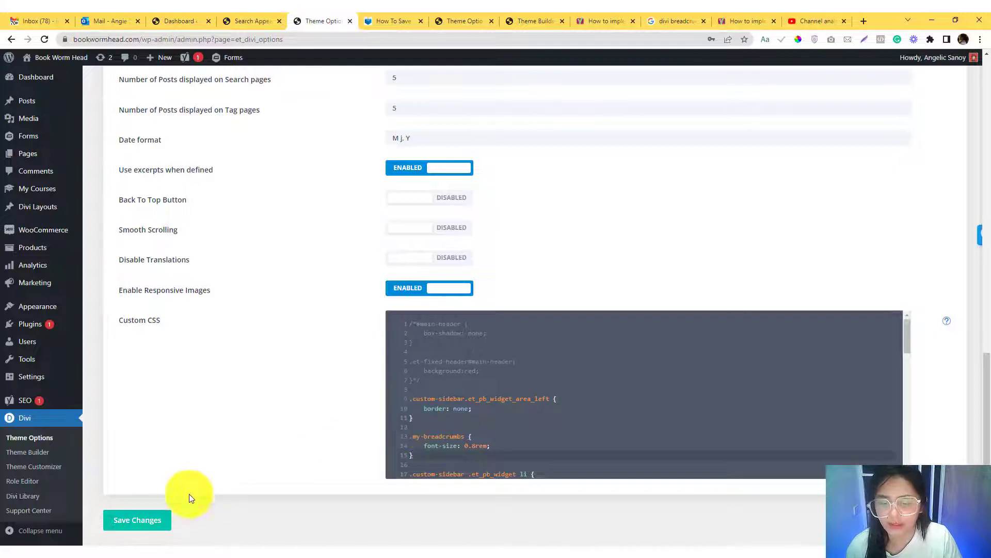
click(155, 520)
- Check the breadcrumb trail on the published TikTok watermark post against the saved Custom CSS
click(388, 20)
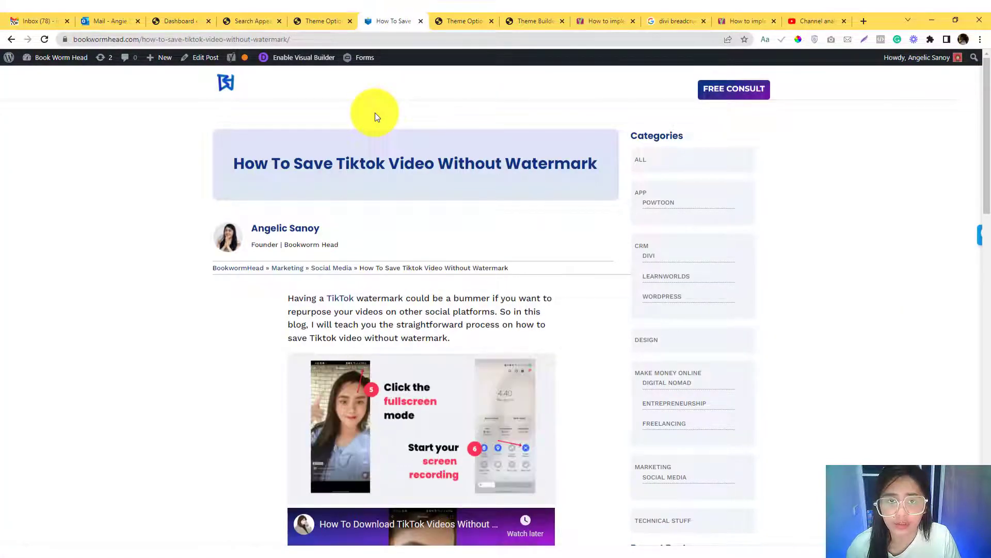
click(333, 23)
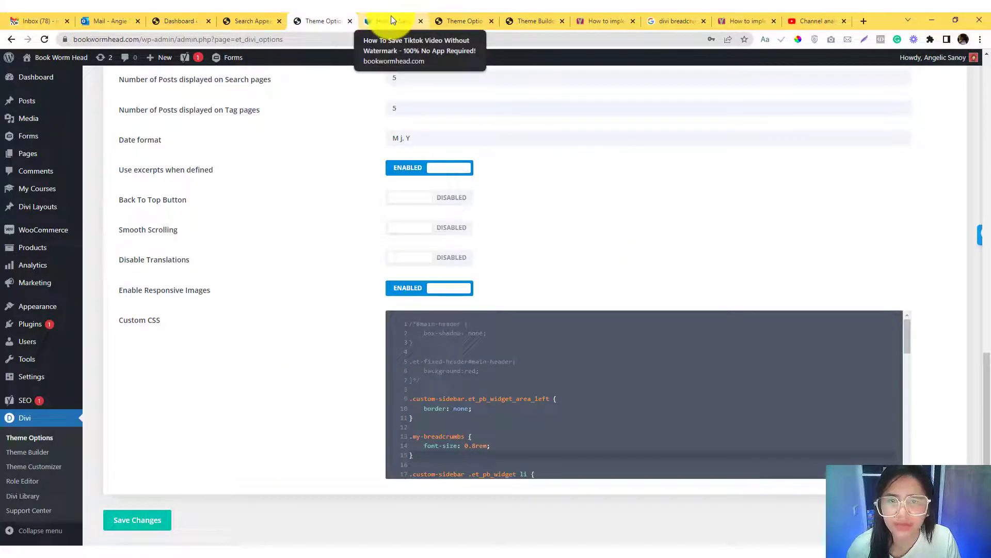
click(391, 15)
scroll(292, 201, down, 1)
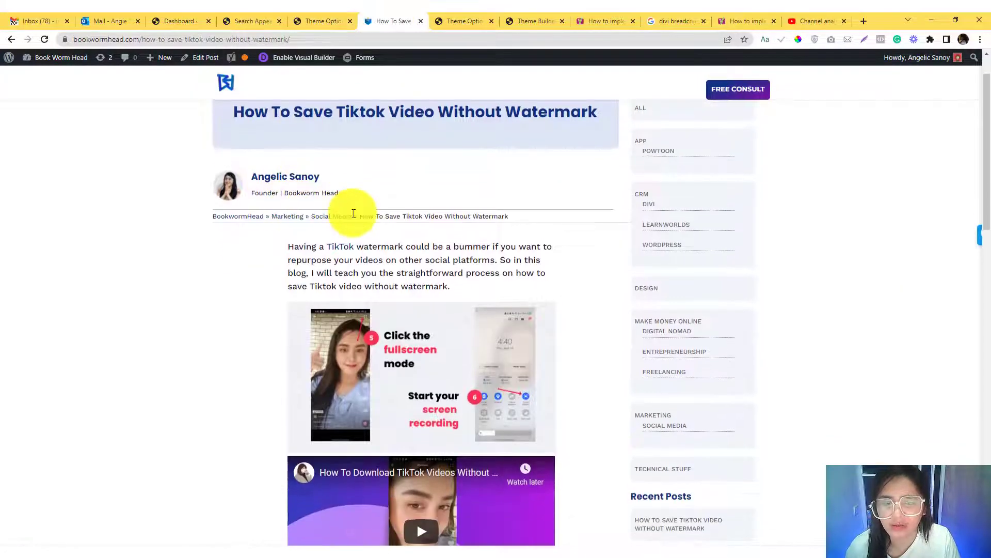
- Copy the complete site-wide PHP breadcrumb snippet, including its opening and closing PHP tags, from Yoast's guide
click(549, 14)
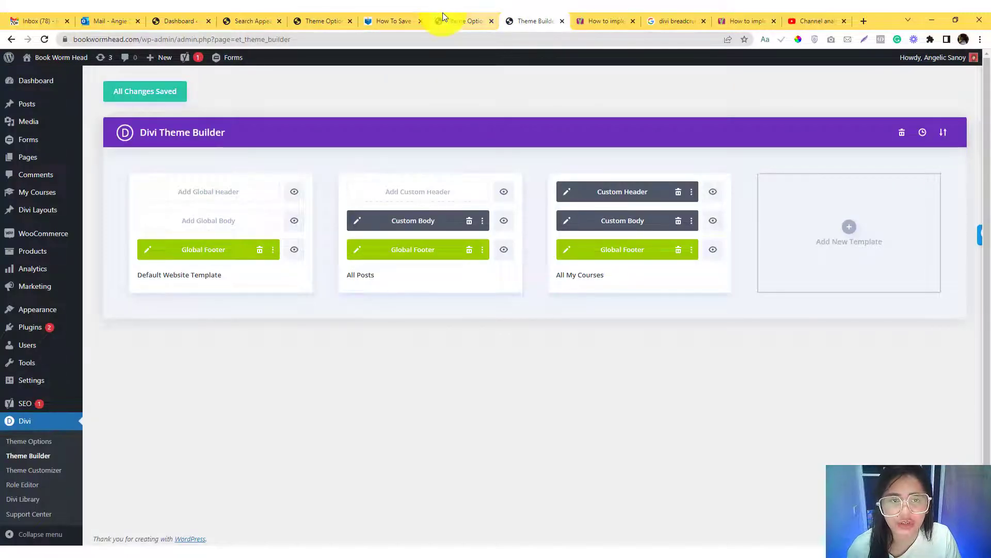
click(648, 17)
click(594, 15)
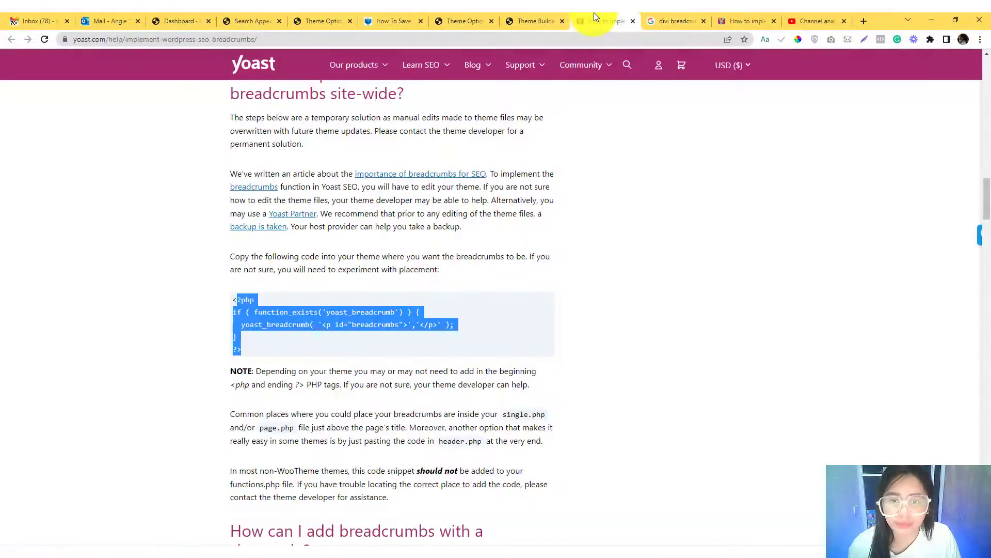
scroll(267, 302, up, 2)
scroll(267, 303, down, 2)
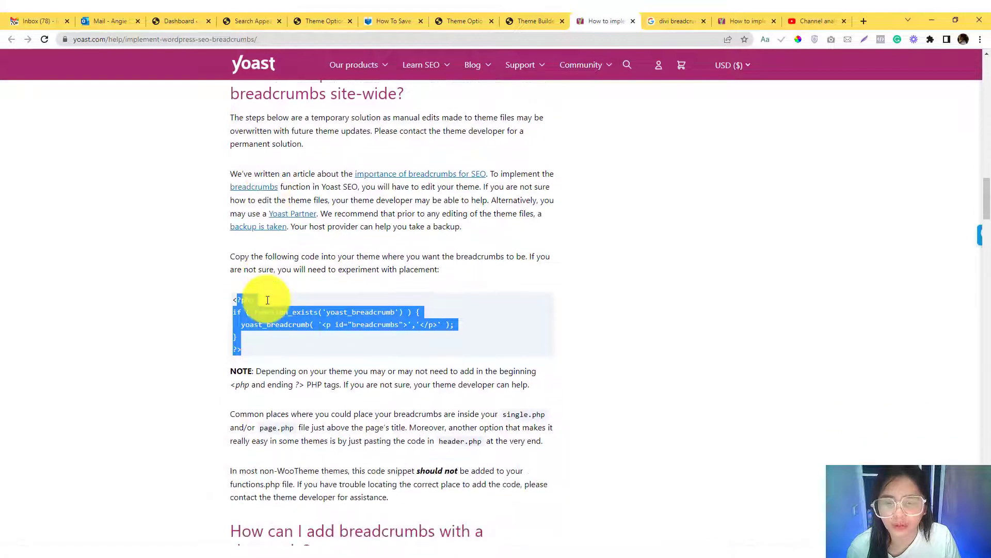
mouse_move(232, 300)
mouse_down()
mouse_move(244, 361)
mouse_move(259, 351)
mouse_move(235, 304)
mouse_up()
click(244, 345)
key(ctrl+c)
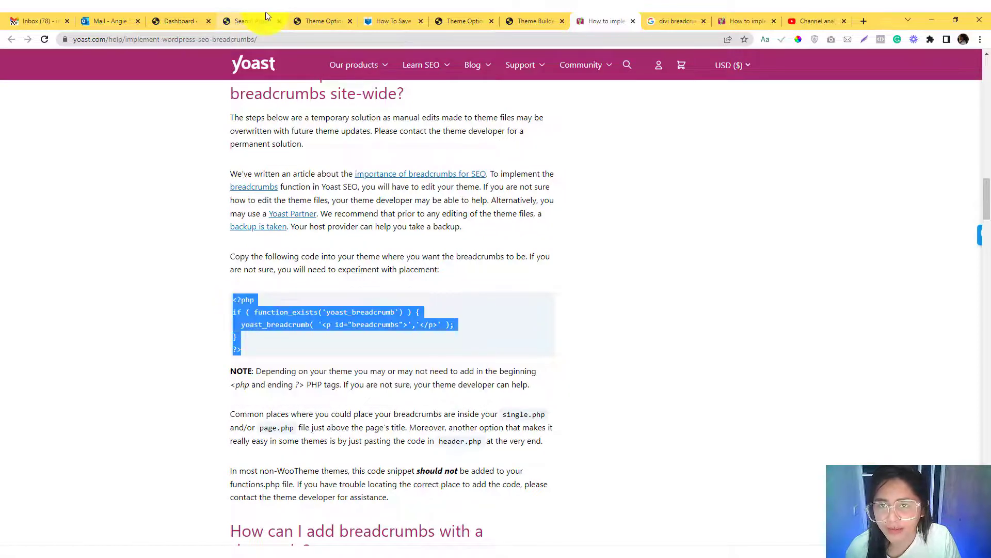
- Open the Bookwormhead child theme's single.php in the Theme File Editor
click(297, 17)
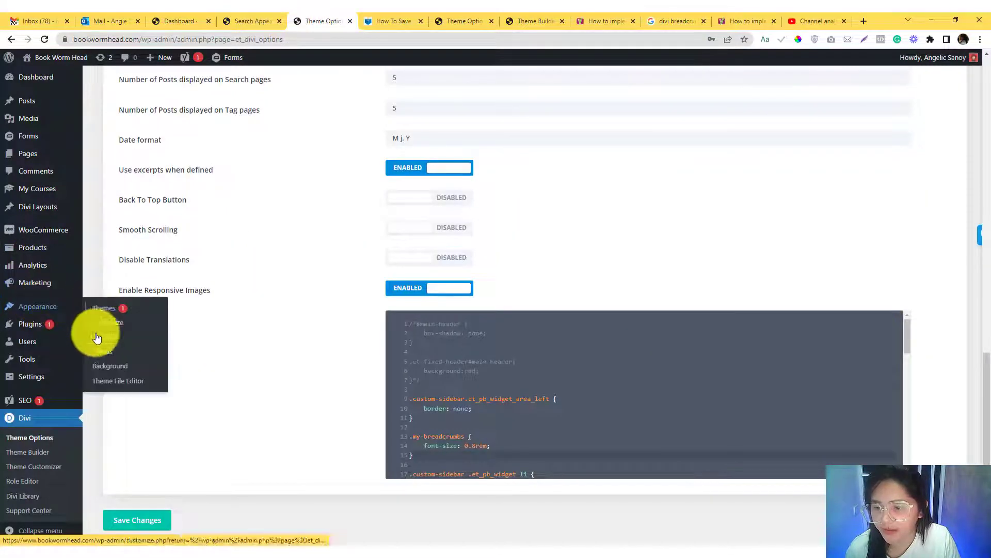
click(159, 356)
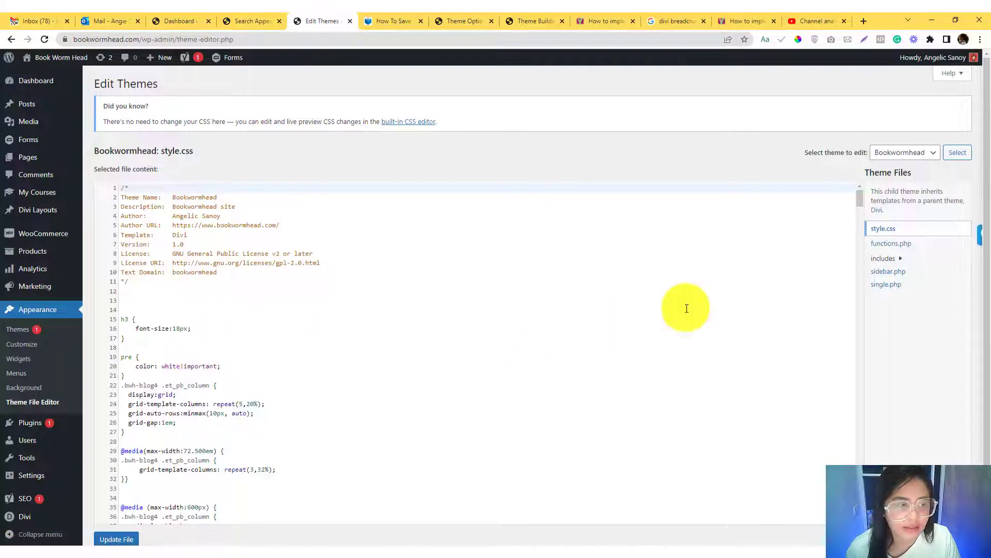
click(885, 285)
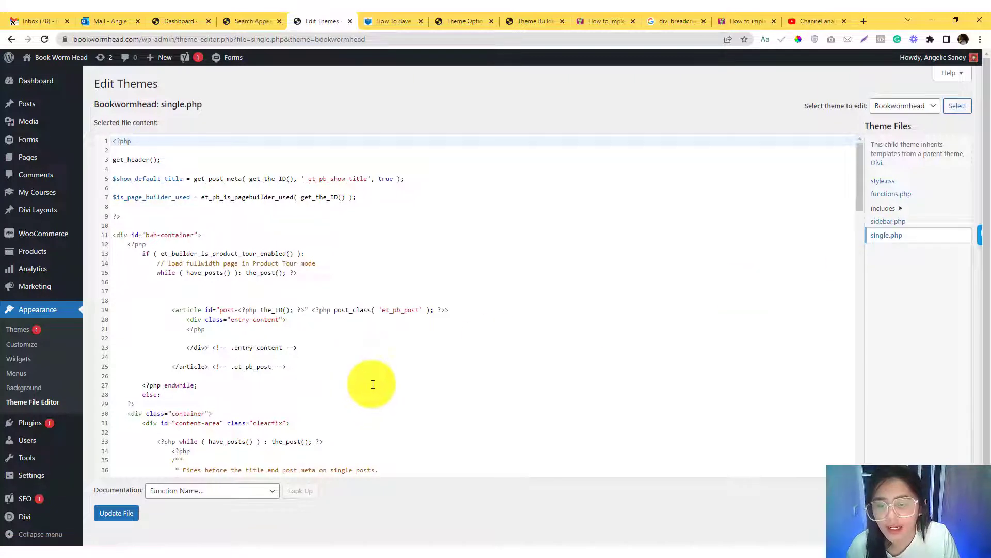
- Examine the code of single.php from the header call to the footer call for a place to put the breadcrumb snippet
scroll(372, 383, down, 1)
click(228, 362)
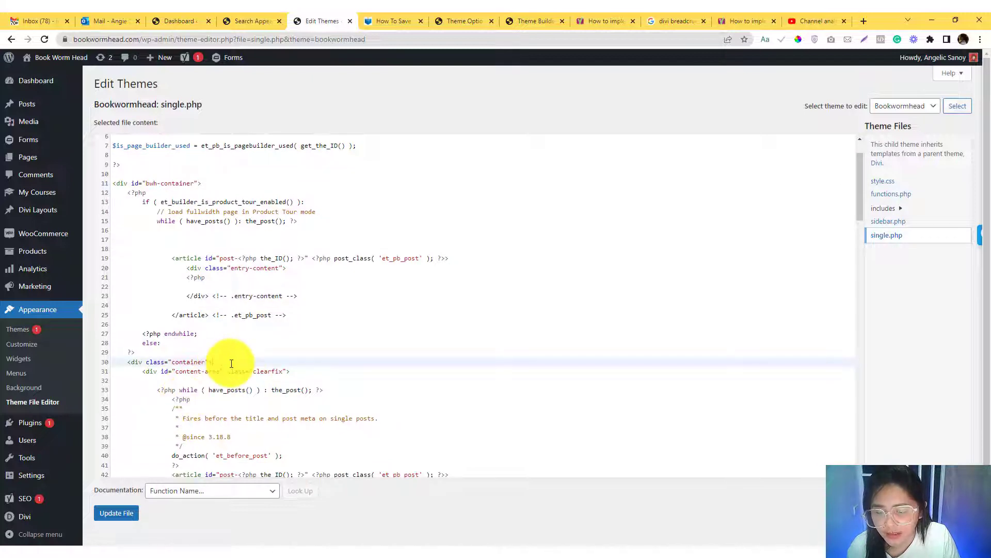
scroll(231, 363, up, 1)
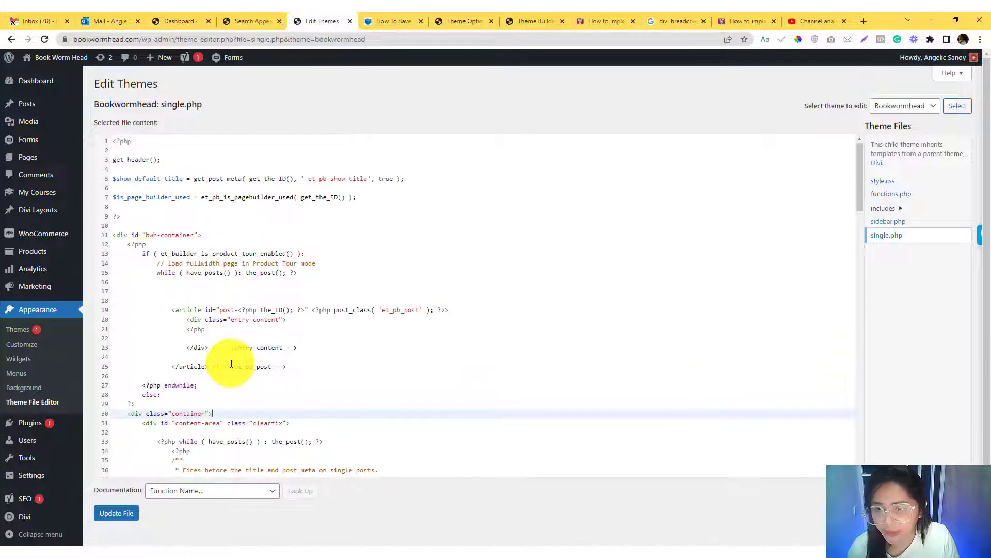
scroll(231, 363, down, 3)
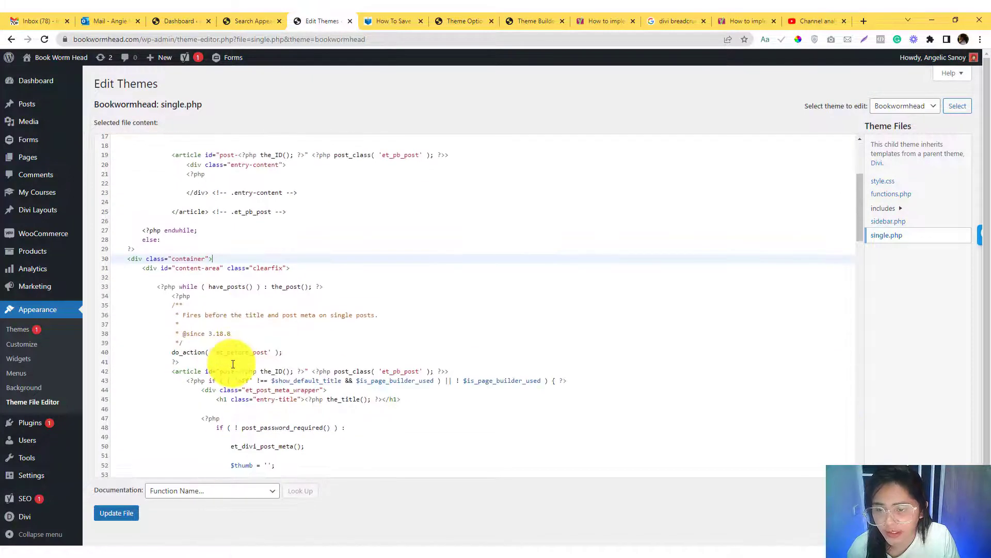
scroll(233, 364, down, 15)
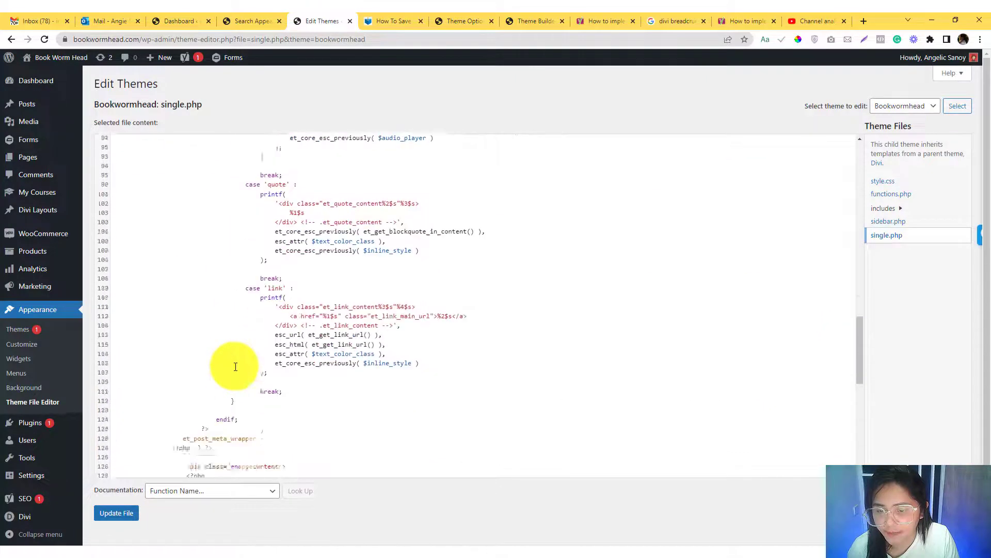
scroll(236, 367, up, 2)
scroll(235, 365, down, 4)
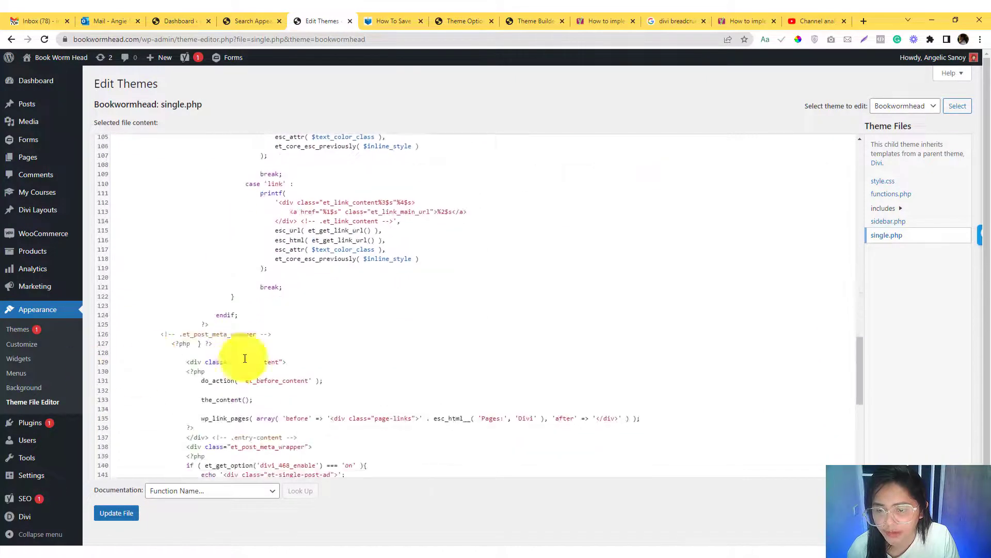
scroll(237, 364, down, 7)
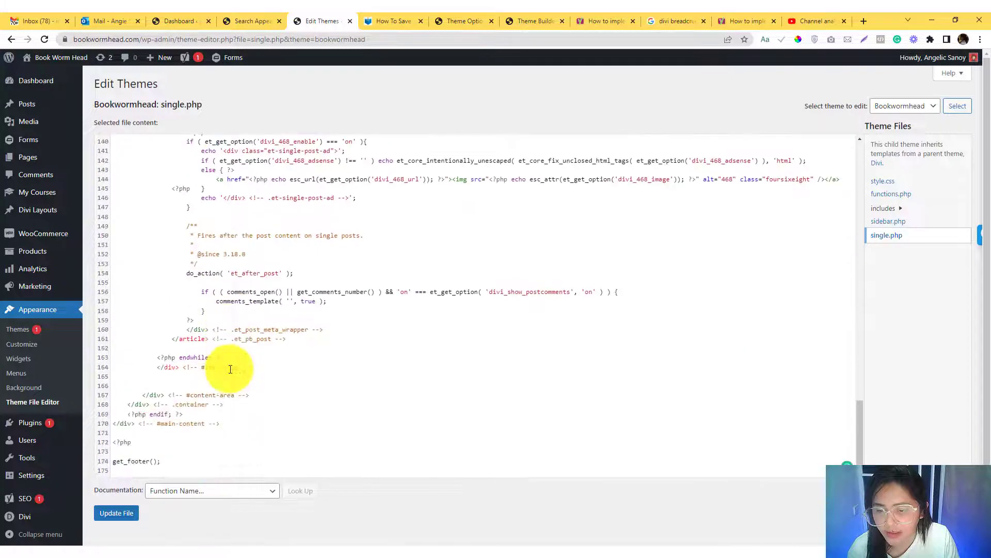
- Insert the copied Yoast breadcrumb PHP snippet on a new line directly below the opening container div in single.php
scroll(231, 368, up, 16)
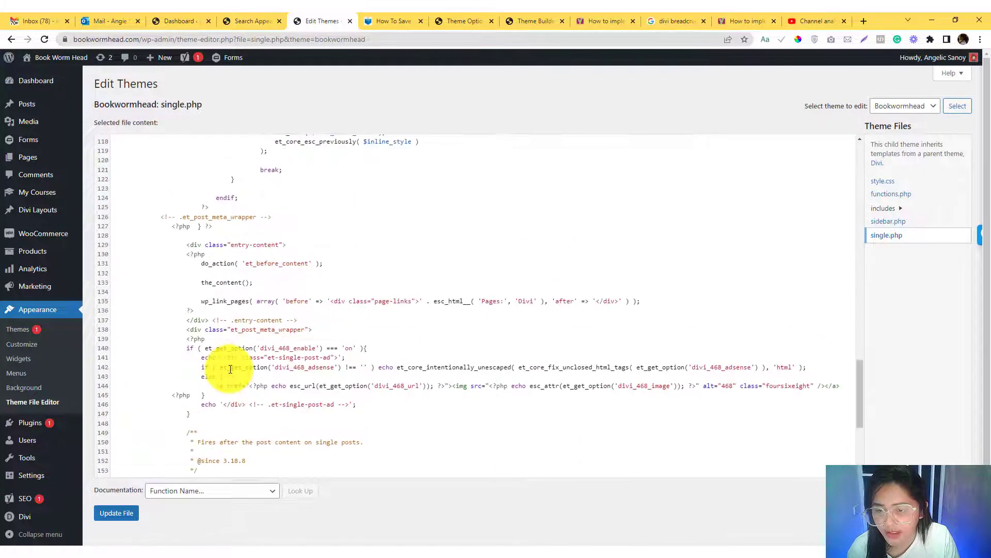
scroll(231, 369, up, 8)
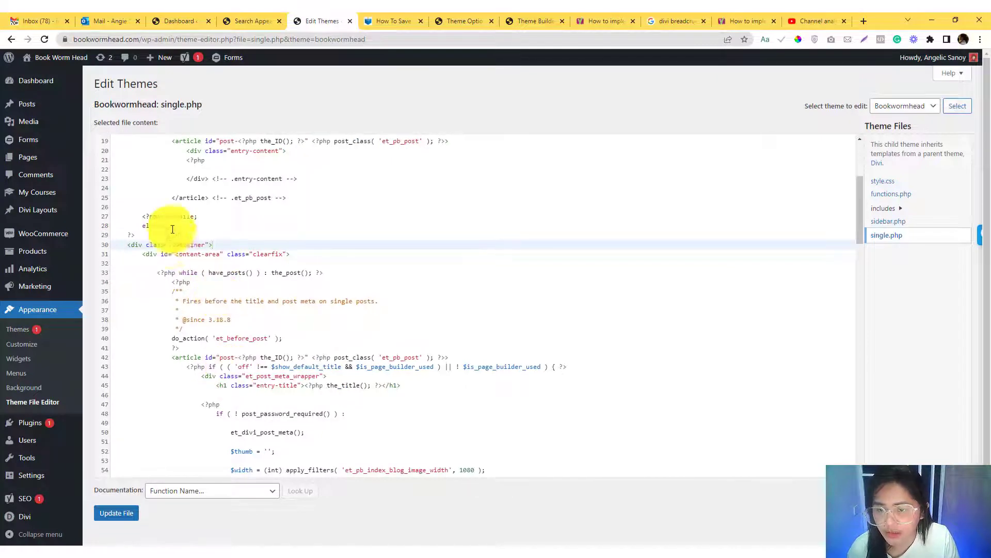
drag(172, 245, 205, 244)
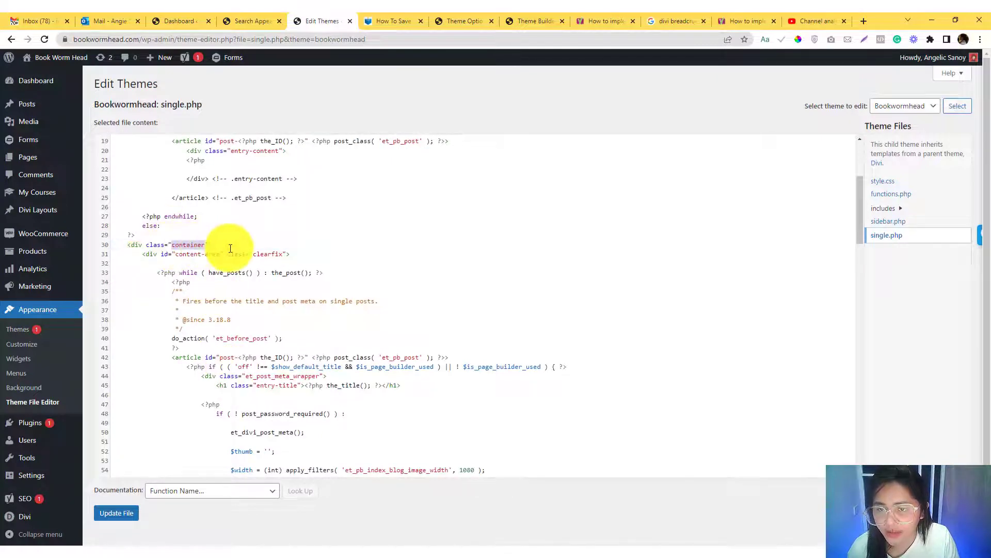
click(228, 249)
key(Return)
key(ctrl+v)
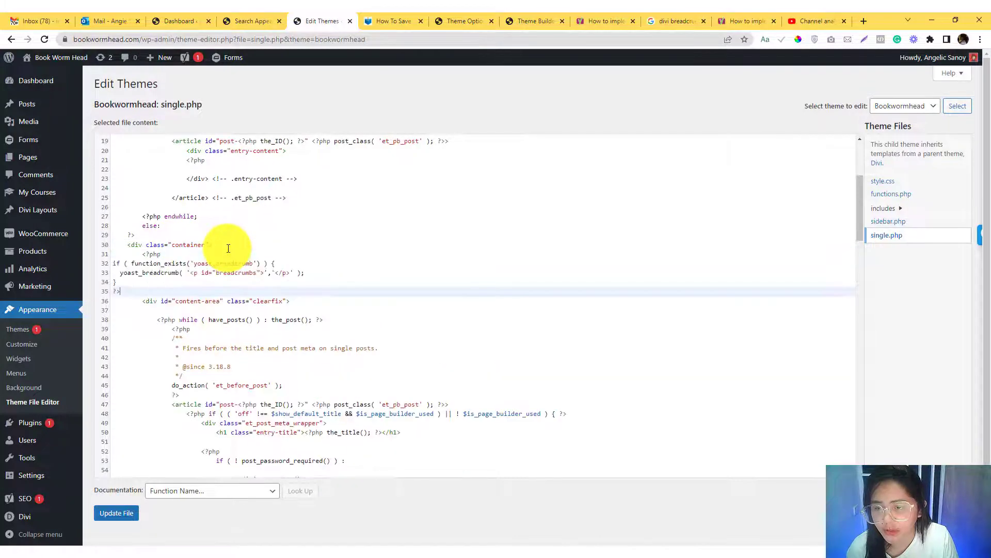
- Indent the snippet's lines from the function_exists condition to the closing PHP tag and save single.php
drag(115, 264, 127, 289)
key(Tab)
key(Tab)
key(Tab)
key(Tab)
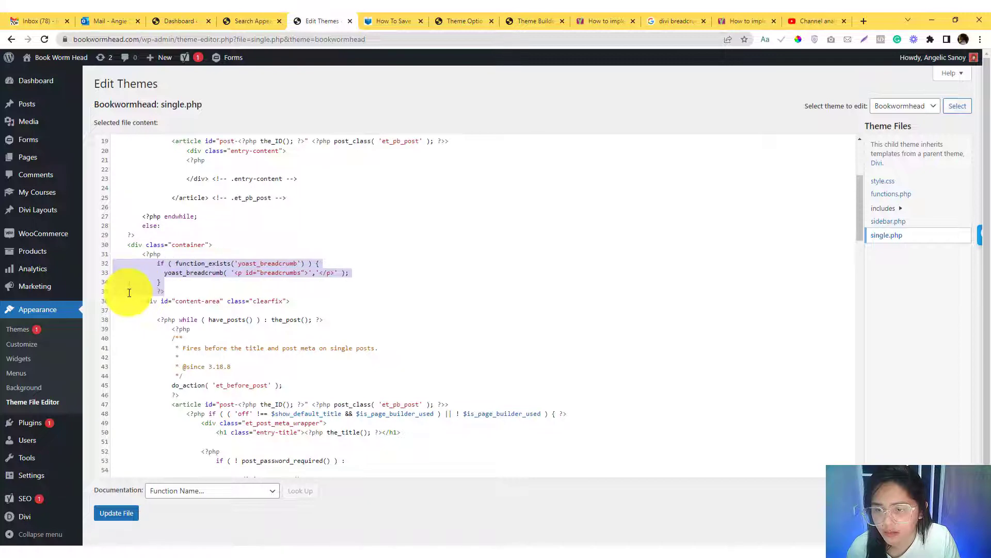
click(110, 516)
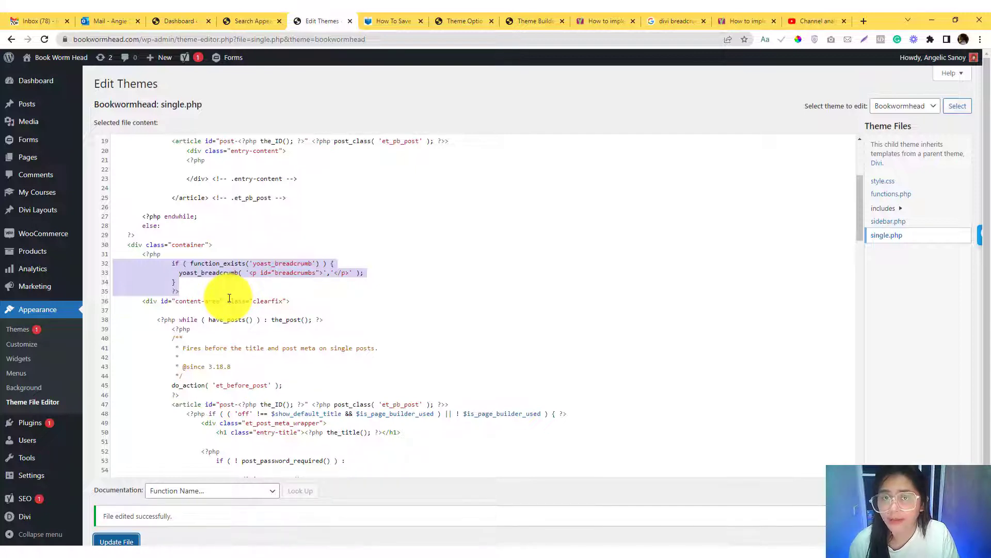
- Remove the whole Yoast breadcrumb snippet below the container div from single.php and save the file
click(213, 294)
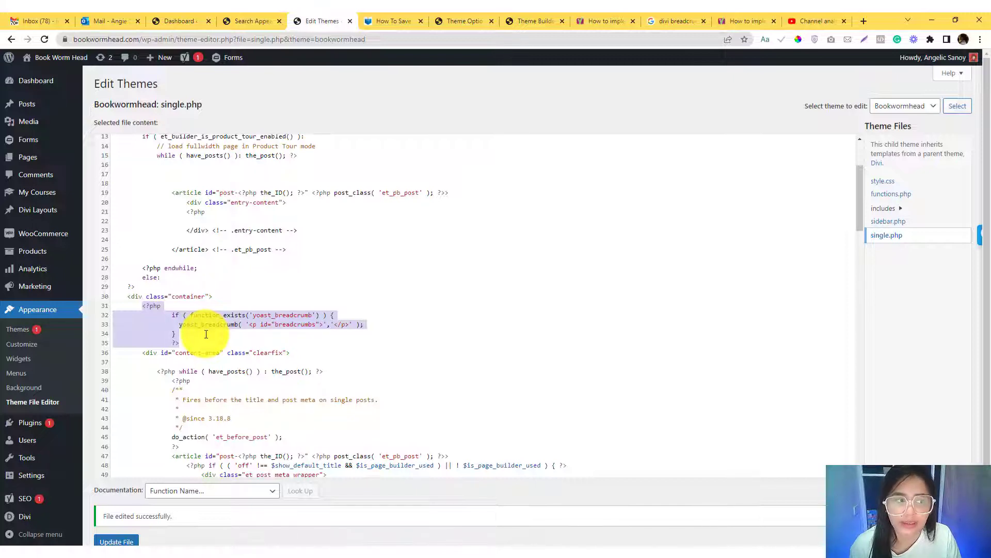
click(195, 345)
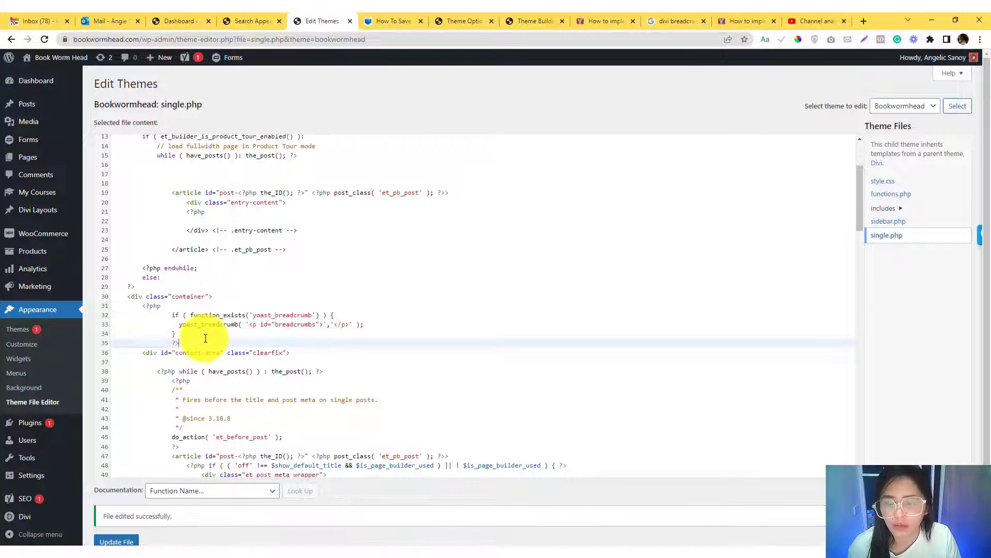
drag(195, 343, 141, 313)
key(BackSpace)
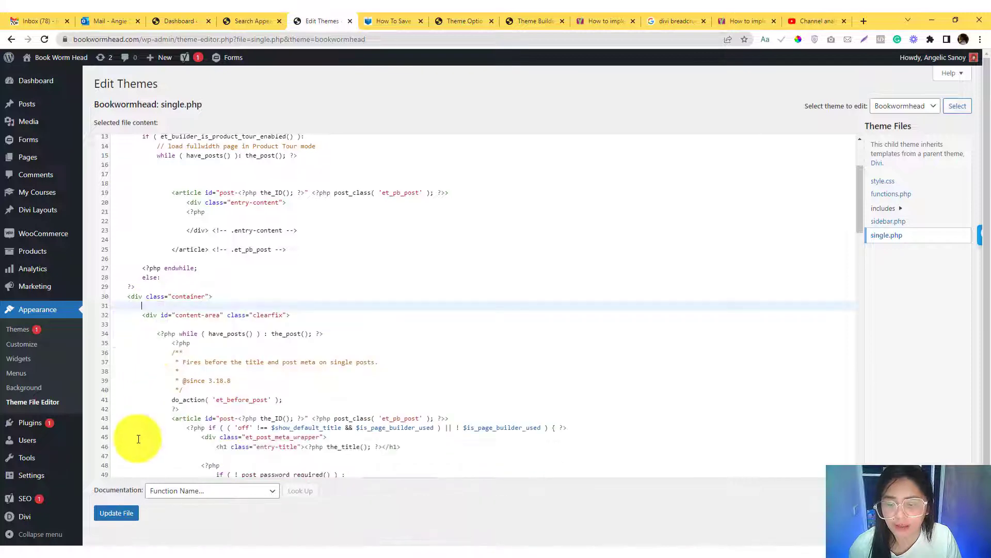
click(112, 515)
- Reload the published TikTok watermark post and check the breadcrumb trail below the author details
click(372, 24)
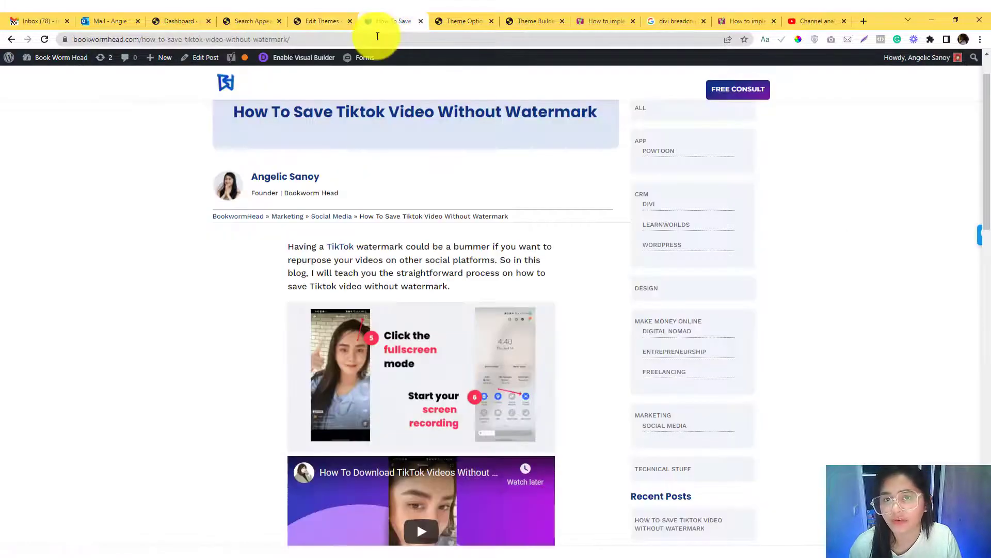
click(378, 39)
key(Return)
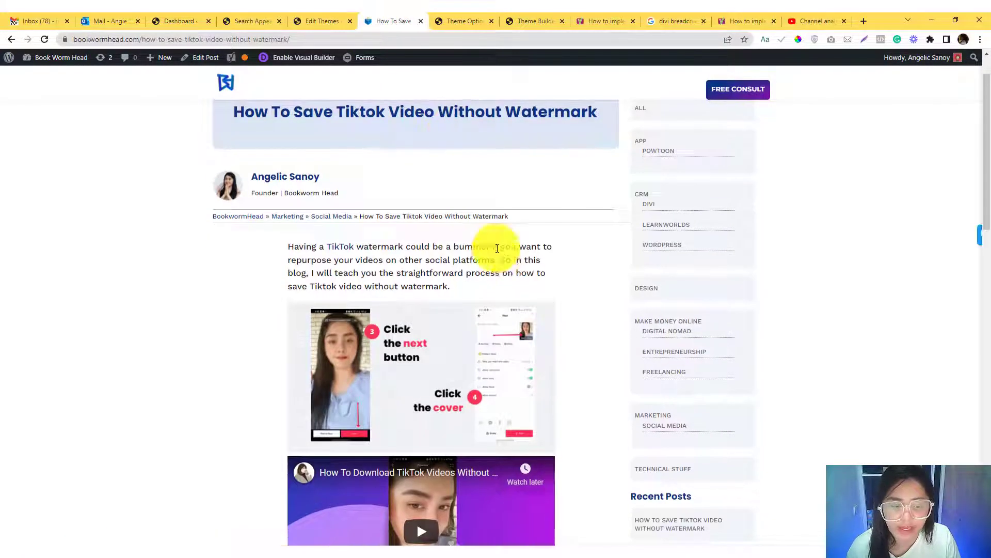
scroll(498, 248, down, 3)
scroll(497, 249, up, 2)
scroll(497, 248, up, 2)
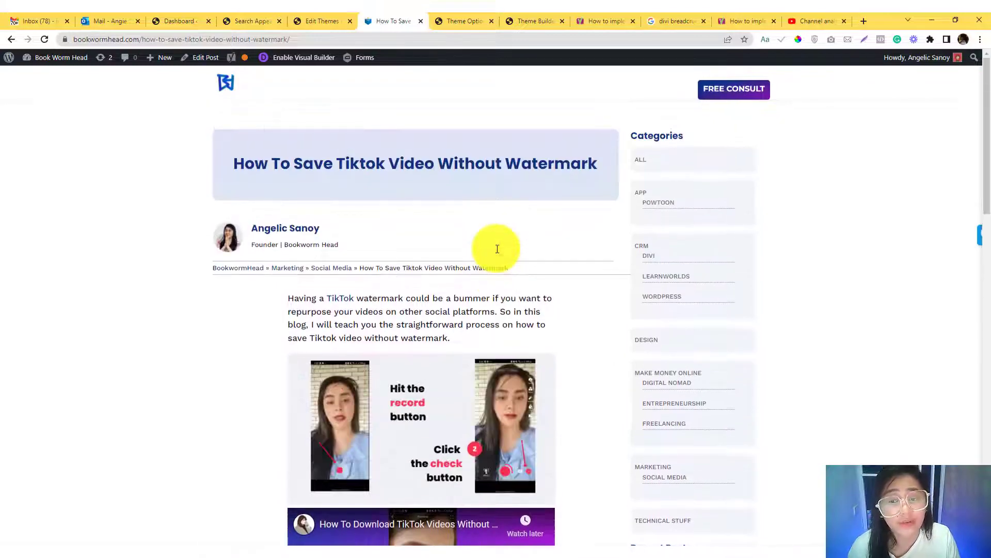